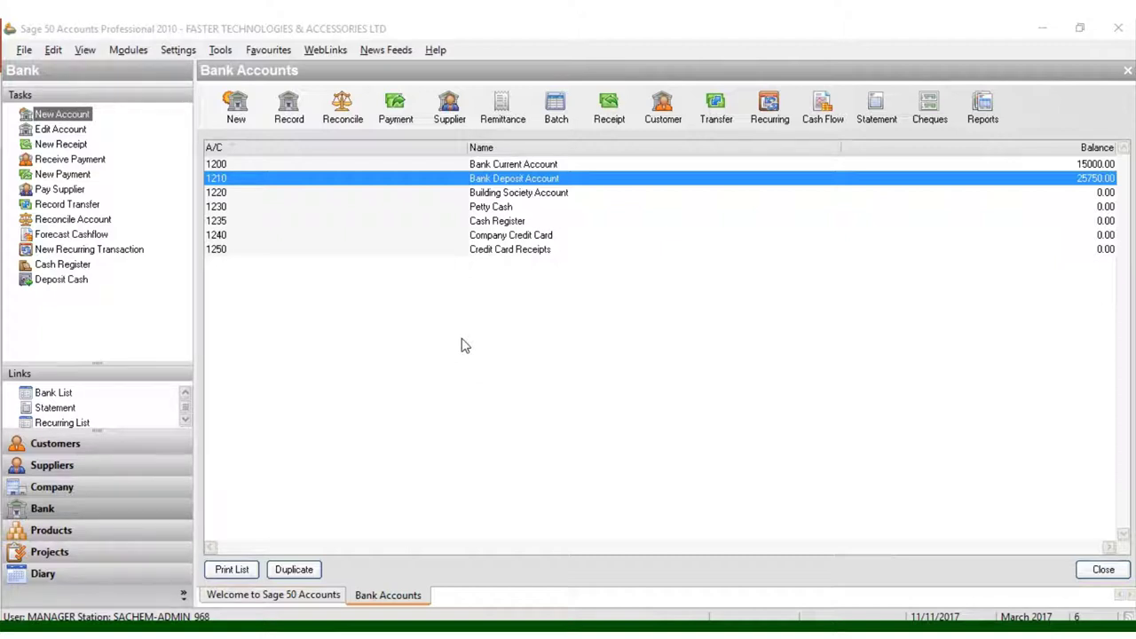
Step: Open the Suppliers module and change its view to the empty supplier list
{"action": "left_click", "coordinate": [76, 473]}
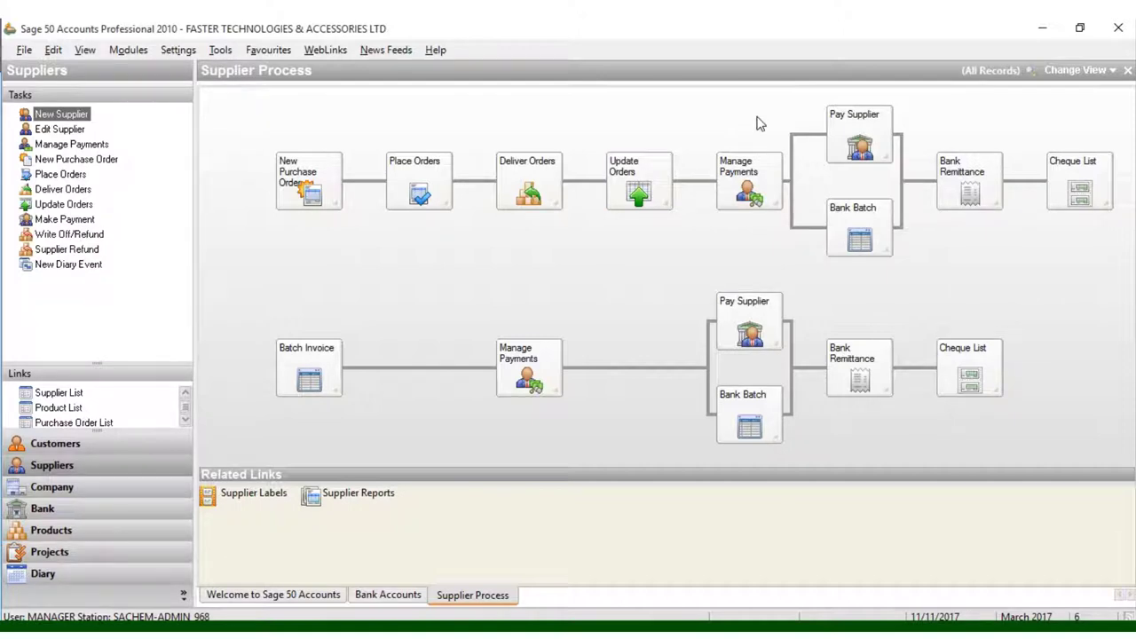
{"action": "left_click", "coordinate": [1090, 74]}
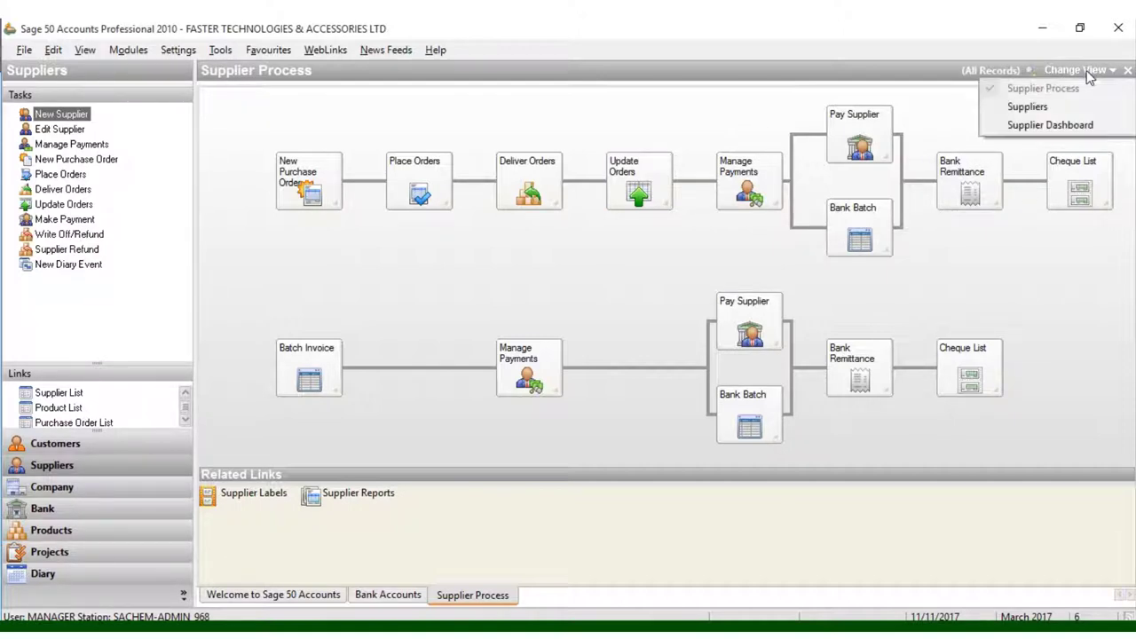
{"action": "left_click", "coordinate": [1063, 108]}
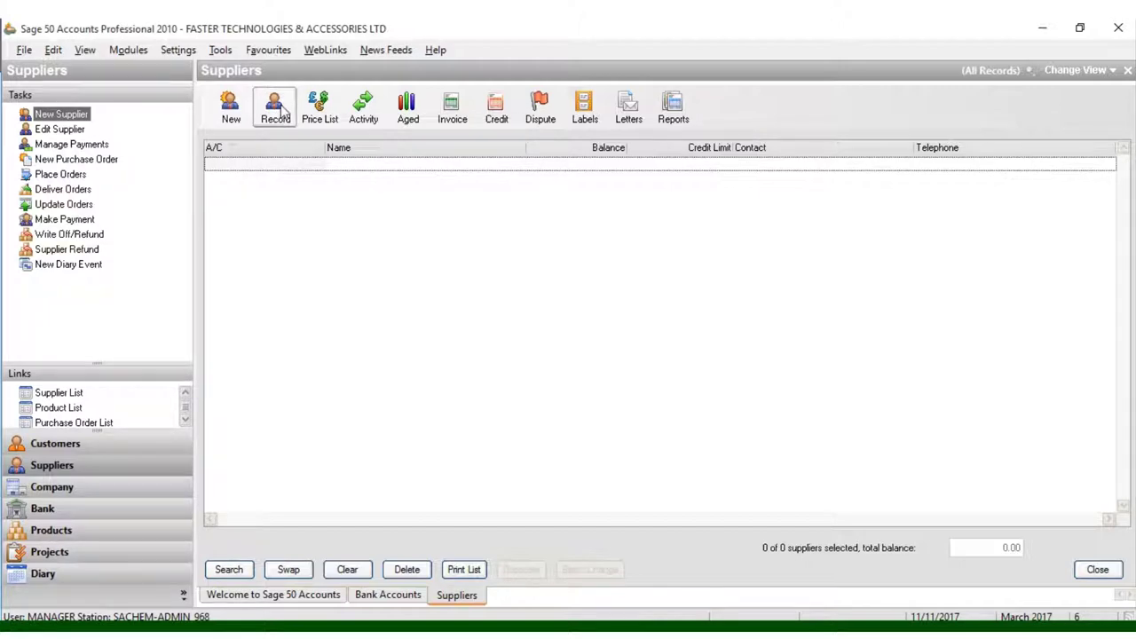
Step: Create a new supplier record with A/C S001 and company name FIRST SCORE COMPANY LIMITED
{"action": "left_click", "coordinate": [281, 110]}
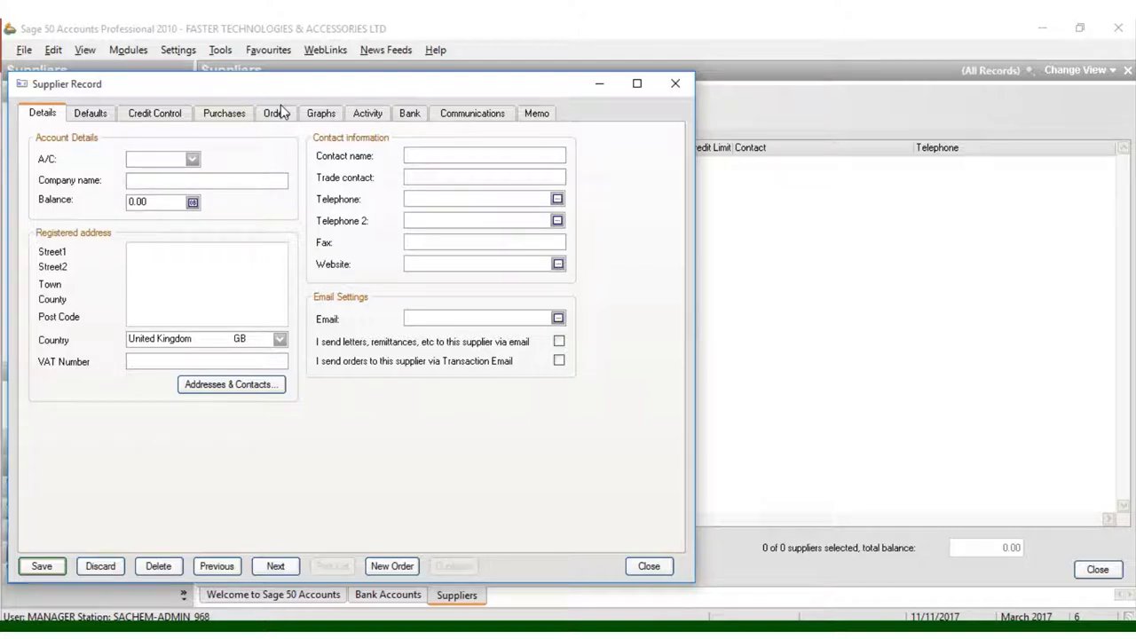
{"action": "type", "text": "S001"}
{"action": "left_click", "coordinate": [180, 181]}
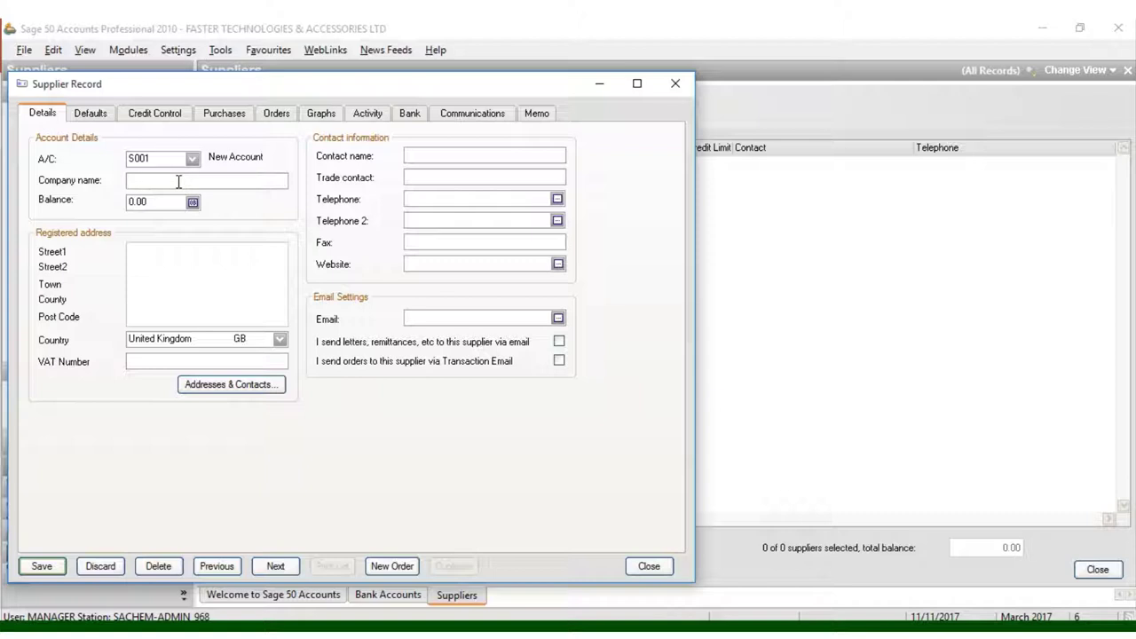
{"action": "type", "text": "FIRST SCORE COMPA"}
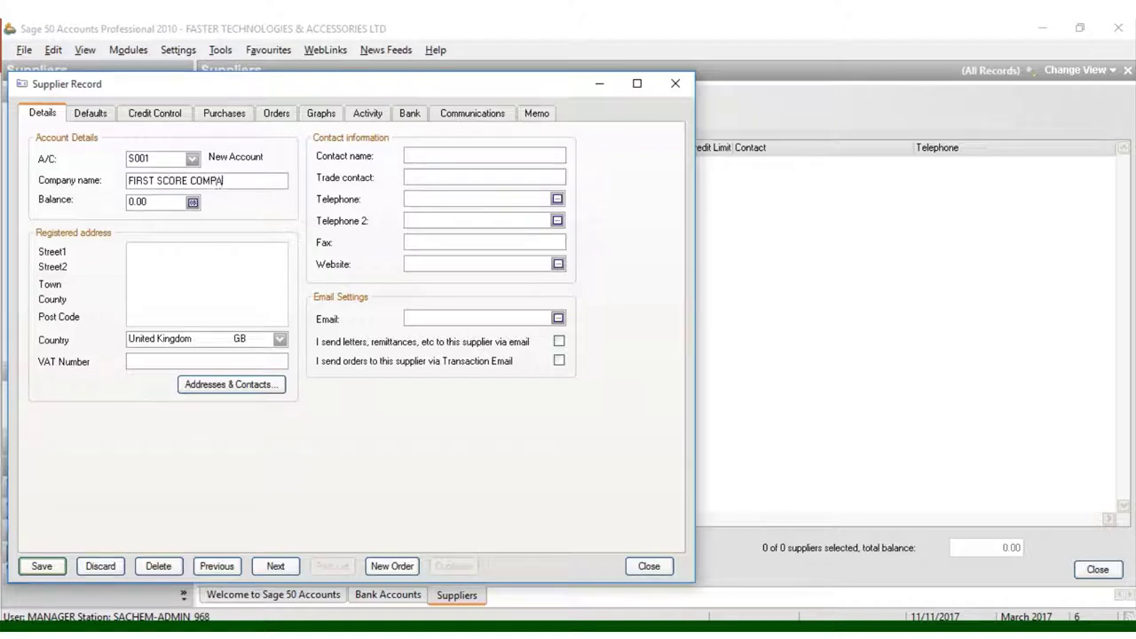
{"action": "type", "text": "NY LIMITED"}
Step: Save the account, then begin an opening balance with Ref S001 and type Credit
{"action": "left_click", "coordinate": [191, 202]}
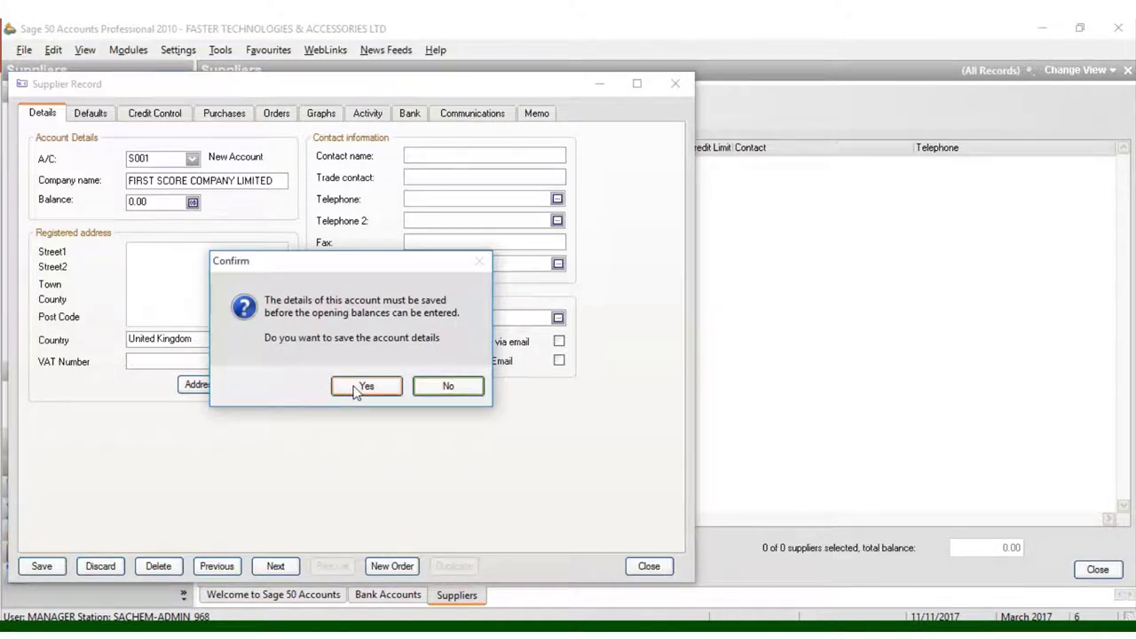
{"action": "left_click", "coordinate": [359, 385]}
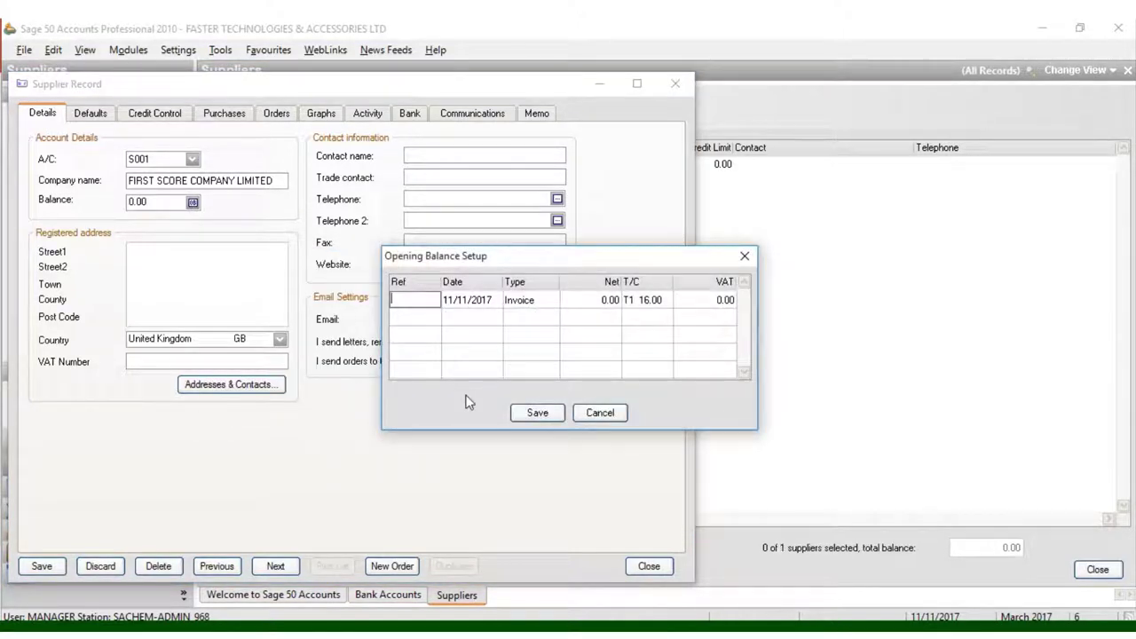
{"action": "type", "text": "S001"}
{"action": "left_click", "coordinate": [543, 302]}
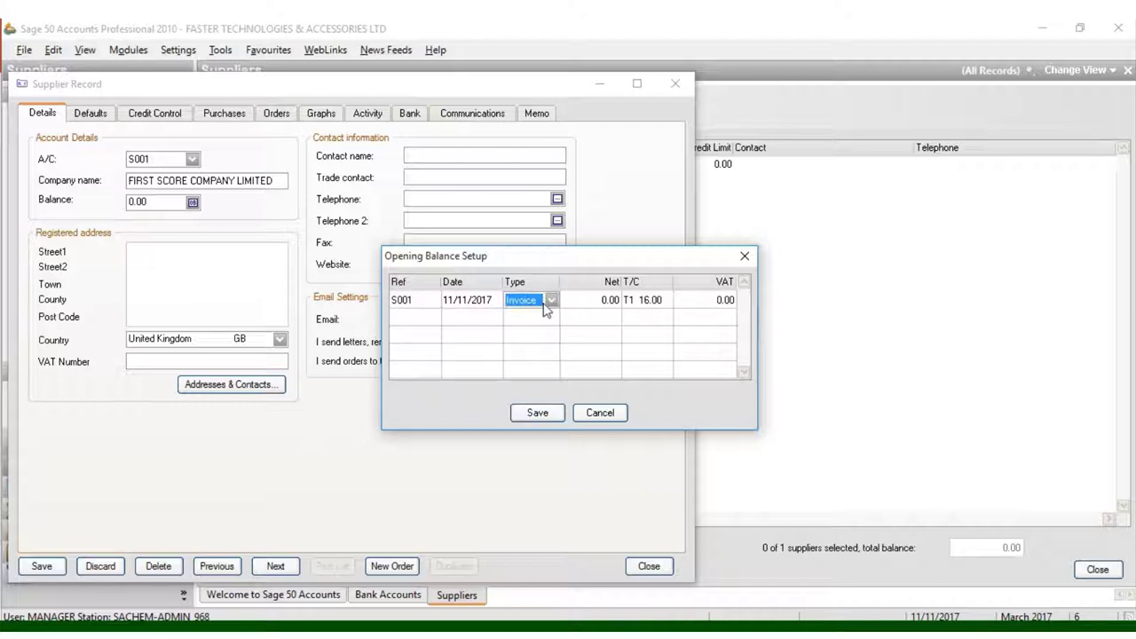
{"action": "left_click", "coordinate": [545, 302]}
{"action": "left_click", "coordinate": [532, 326]}
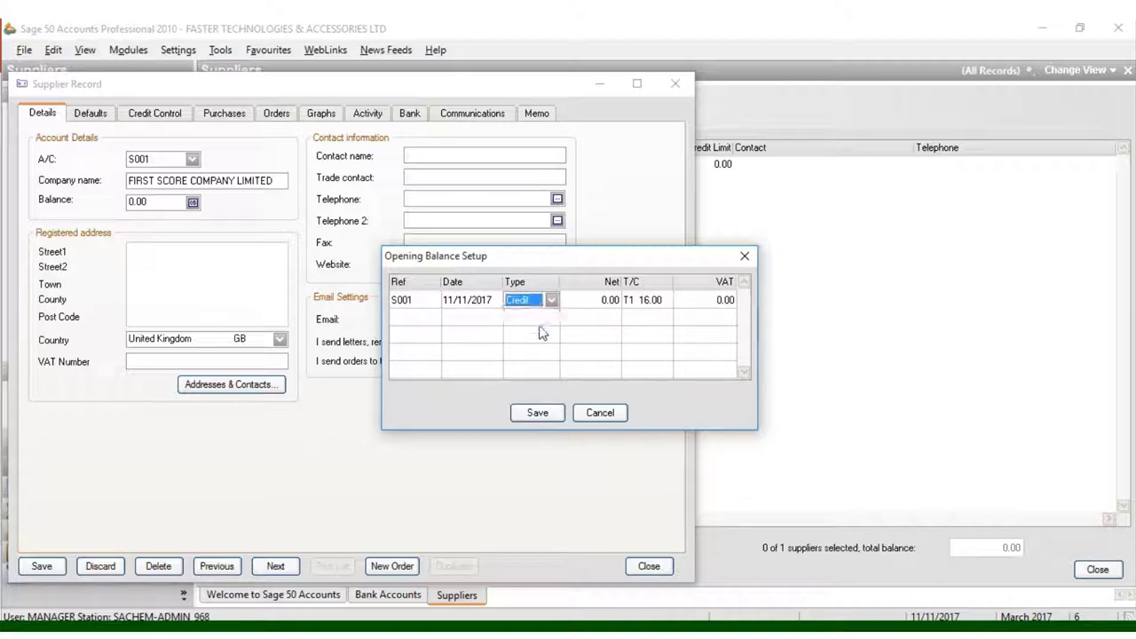
Step: Enter a net amount of 50 with tax code T0 and save the opening balance
{"action": "left_click", "coordinate": [611, 300]}
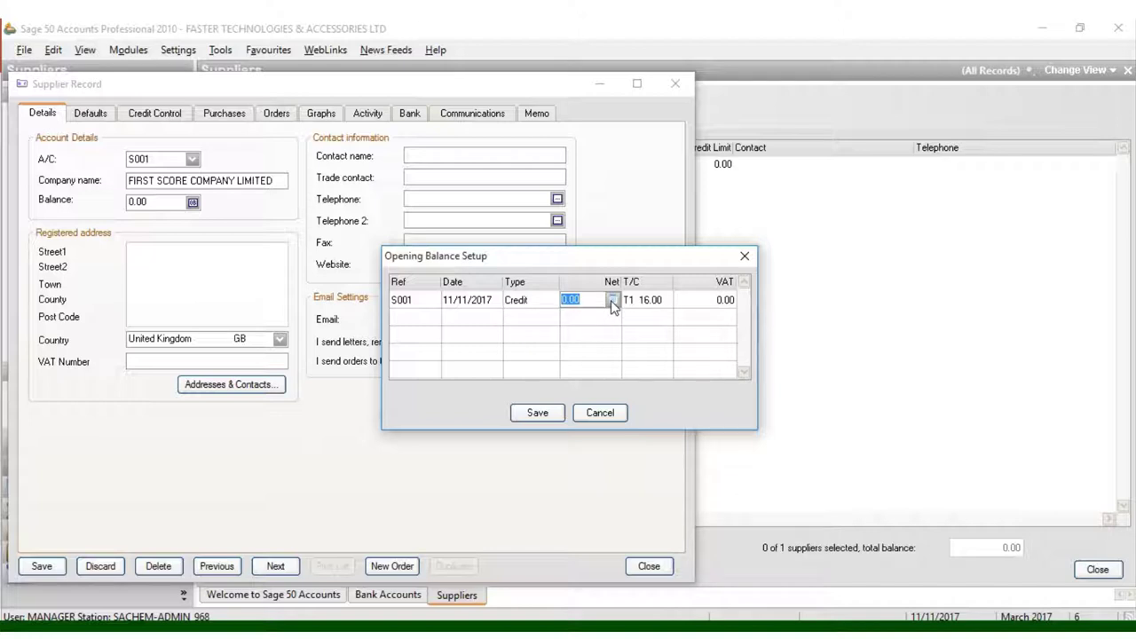
{"action": "type", "text": "50"}
{"action": "left_click", "coordinate": [649, 302]}
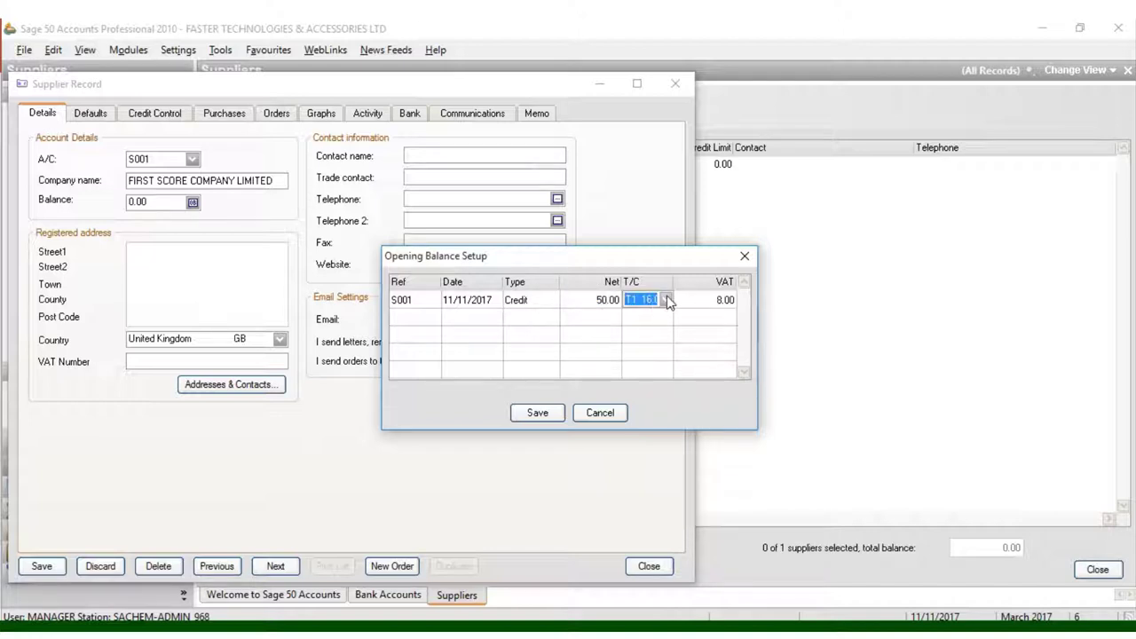
{"action": "left_click", "coordinate": [666, 300]}
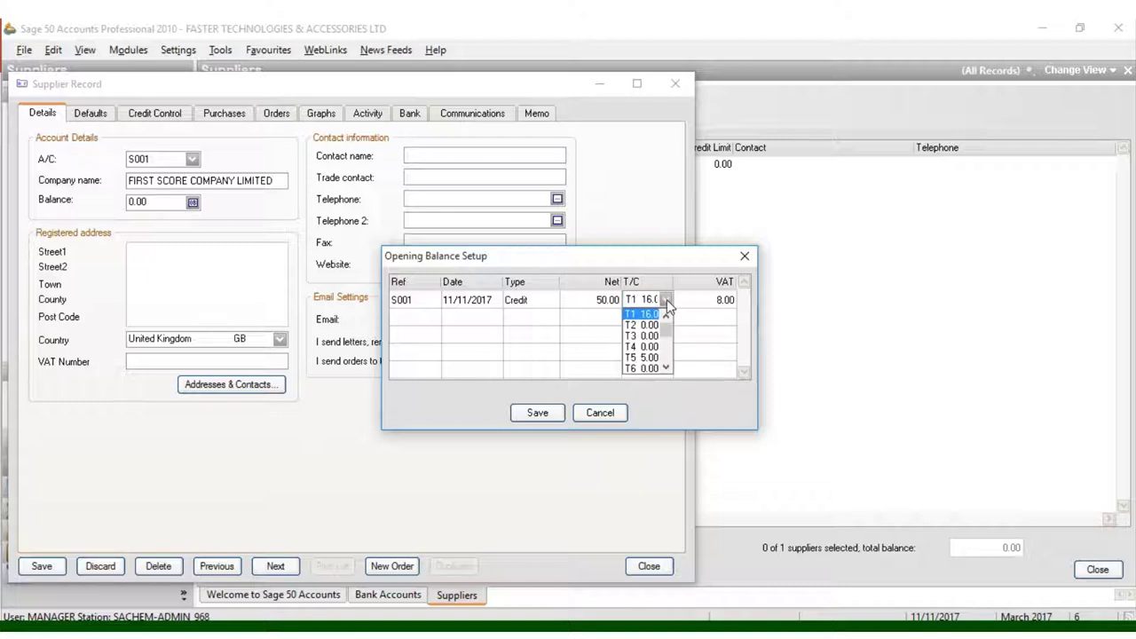
{"action": "left_click", "coordinate": [666, 300]}
{"action": "left_click", "coordinate": [667, 302]}
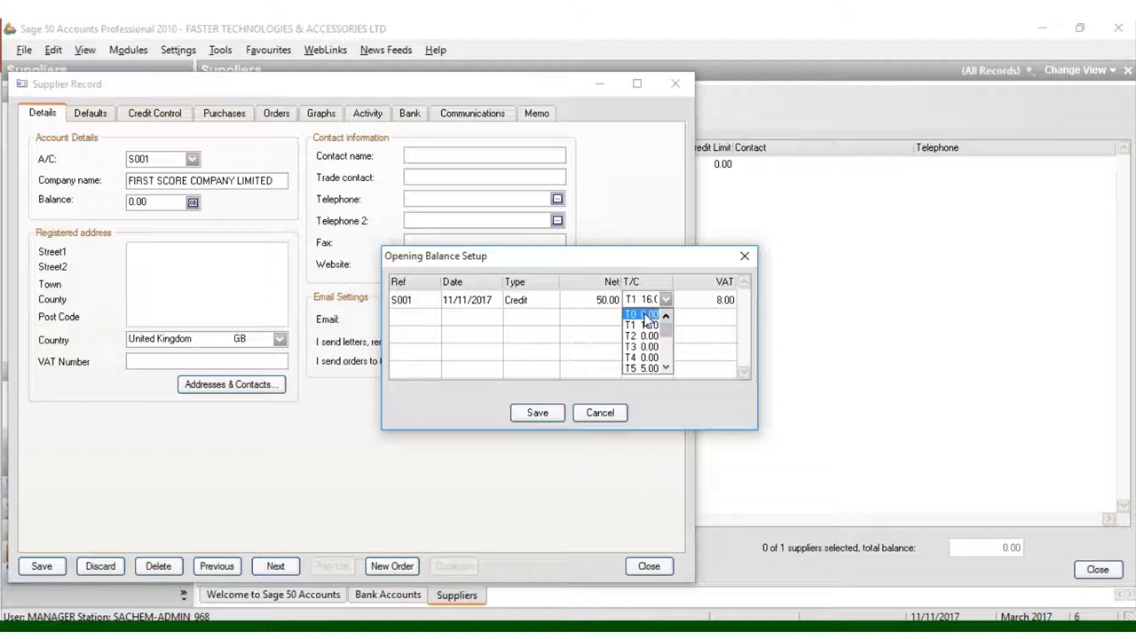
{"action": "left_click", "coordinate": [640, 314]}
{"action": "left_click", "coordinate": [554, 413]}
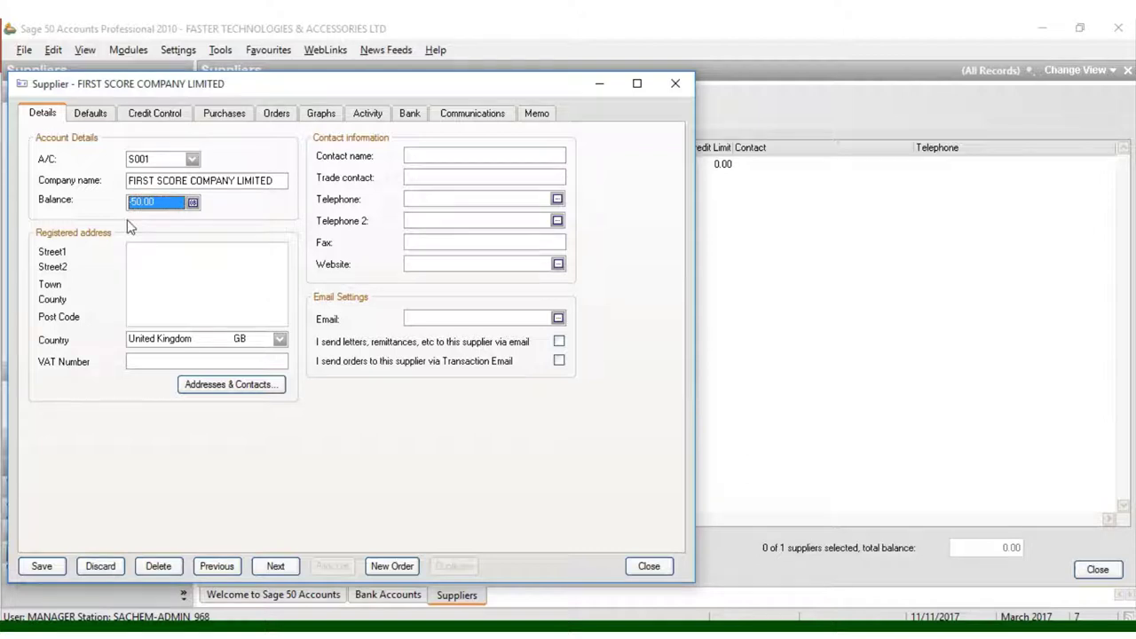
Step: Enter the registered address: NYAMAKIMA ROAD OFF RIVER ROAD, town and county NAIROBI, post code -254
{"action": "left_click", "coordinate": [145, 251]}
{"action": "type", "text": "NYA"}
{"action": "type", "text": "MAKIMA"}
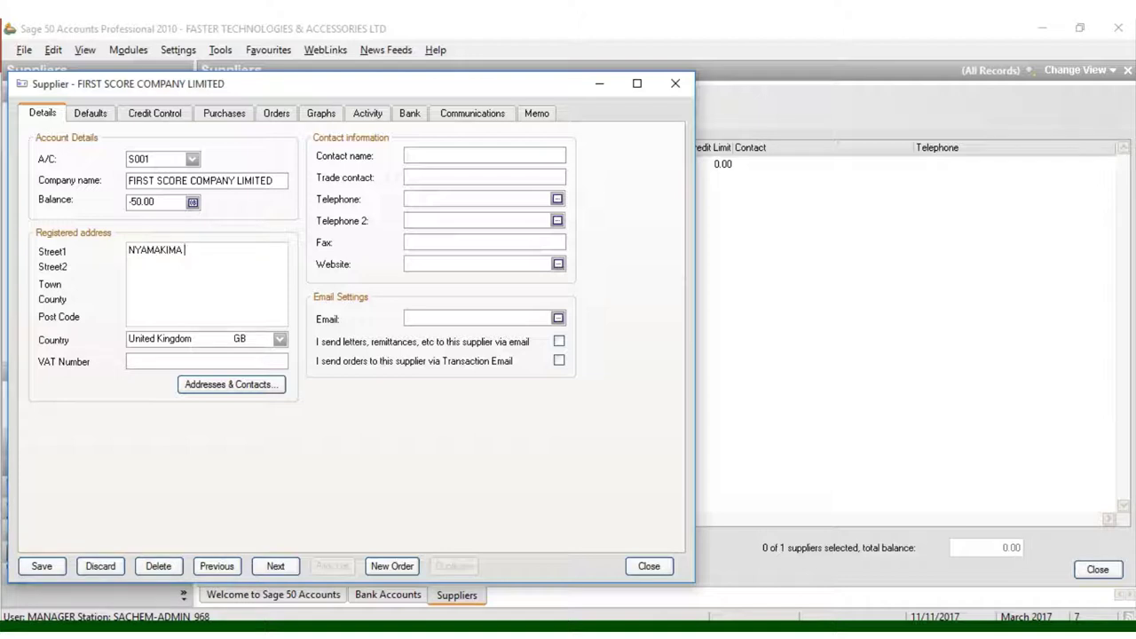
{"action": "type", "text": " ROAD "}
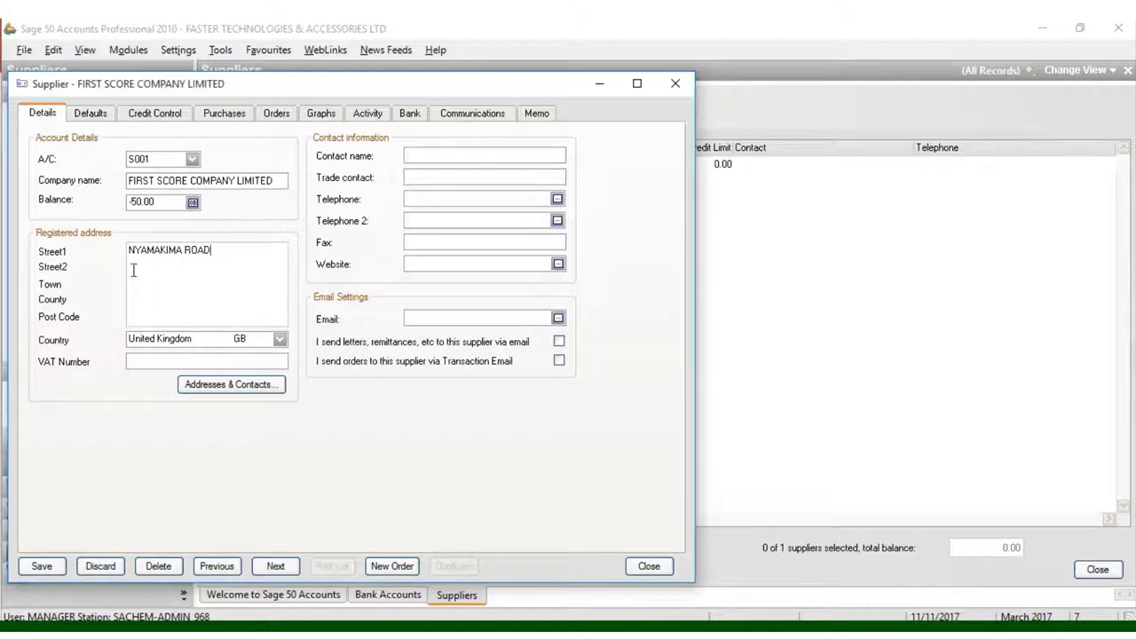
{"action": "type", "text": "OFF RIVER ROAD"}
{"action": "left_click", "coordinate": [139, 291]}
{"action": "type", "text": "NAIROBI"}
{"action": "type", "text": "NAIROBI"}
{"action": "type", "text": "-"}
{"action": "type", "text": "254"}
Step: Set the supplier's country to Kenya
{"action": "left_click", "coordinate": [149, 344]}
{"action": "key", "text": "k"}
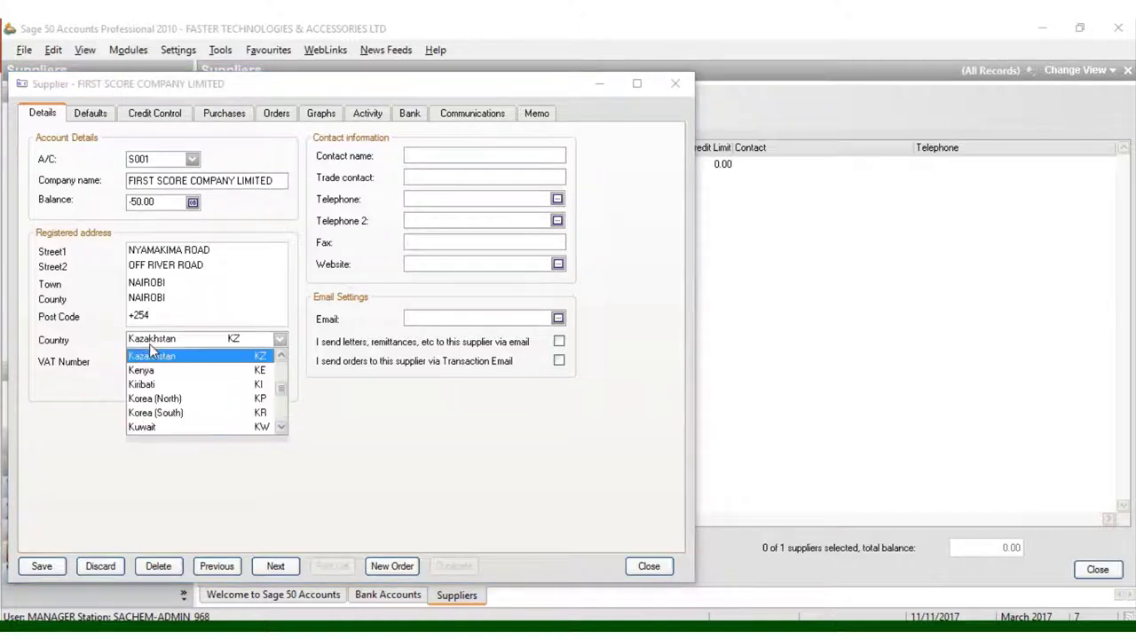
{"action": "key", "text": "e"}
{"action": "left_click", "coordinate": [151, 370]}
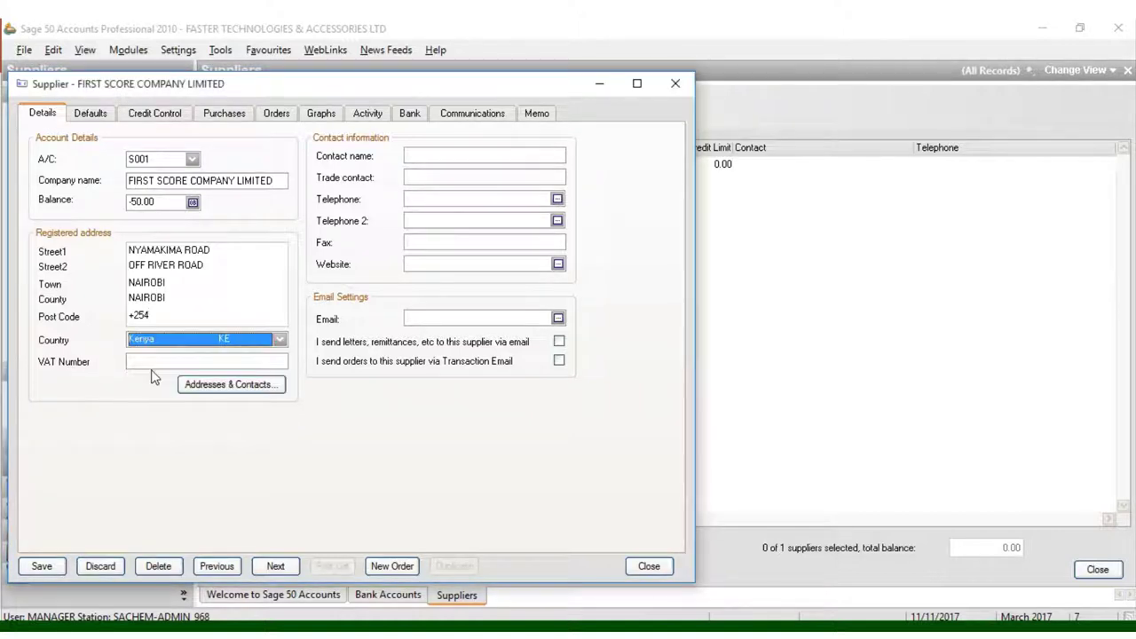
Step: Enter the supplier's VAT number
{"action": "left_click", "coordinate": [151, 359]}
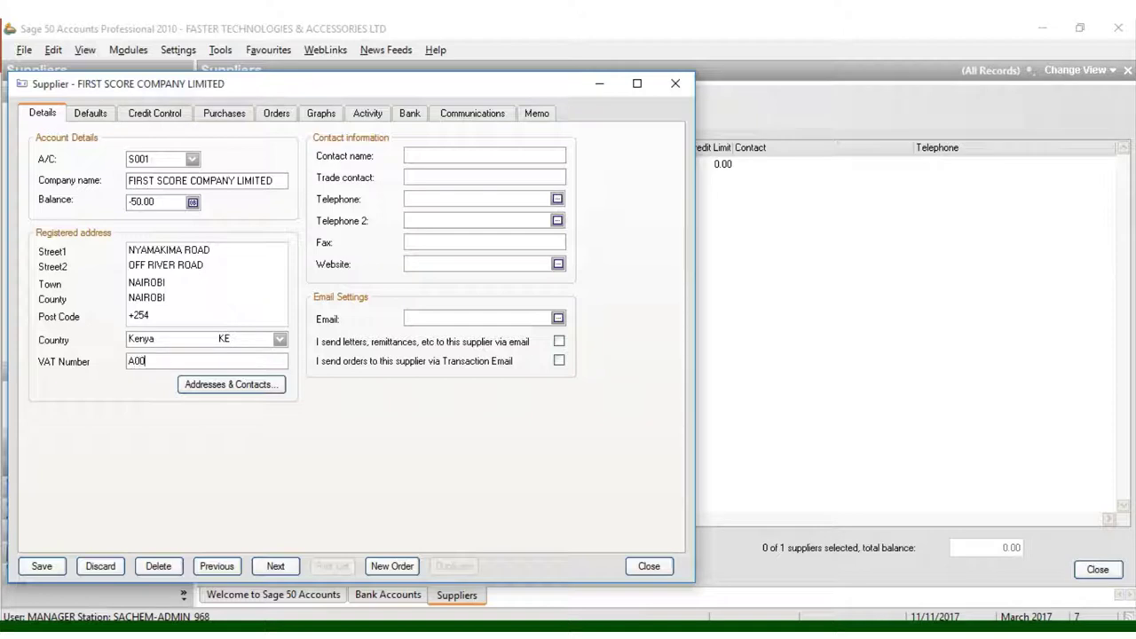
Step: Enter the contact's name and set the trade contact to SALES REPRESENTATIVE
{"action": "type", "text": "D"}
{"action": "key", "text": "BackSpace"}
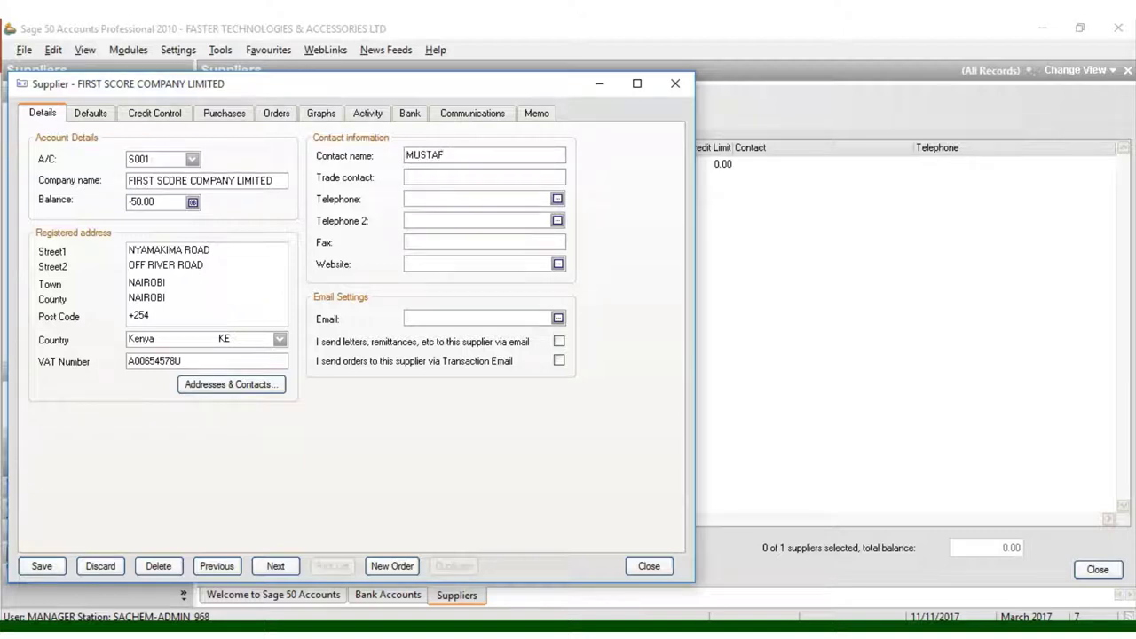
{"action": "type", "text": "SALE"}
{"action": "type", "text": "S "}
{"action": "type", "text": "REPRESE"}
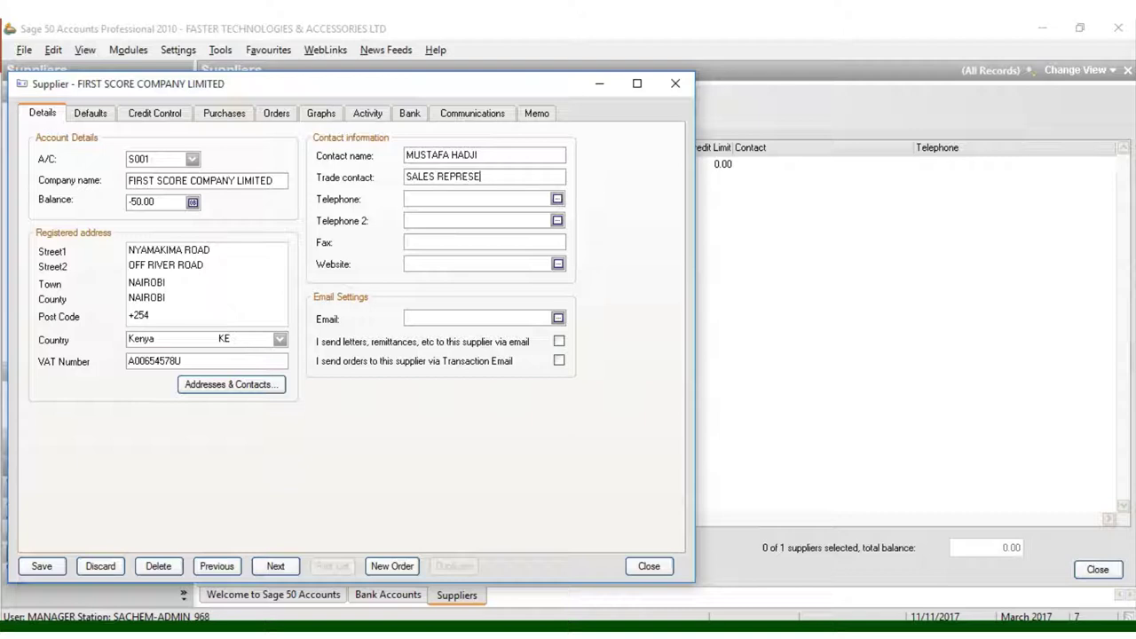
{"action": "type", "text": "NTATIVES"}
{"action": "key", "text": "BackSpace"}
Step: Enter the telephone number, then the company email and website, which end up in swapped fields
{"action": "left_click", "coordinate": [476, 195]}
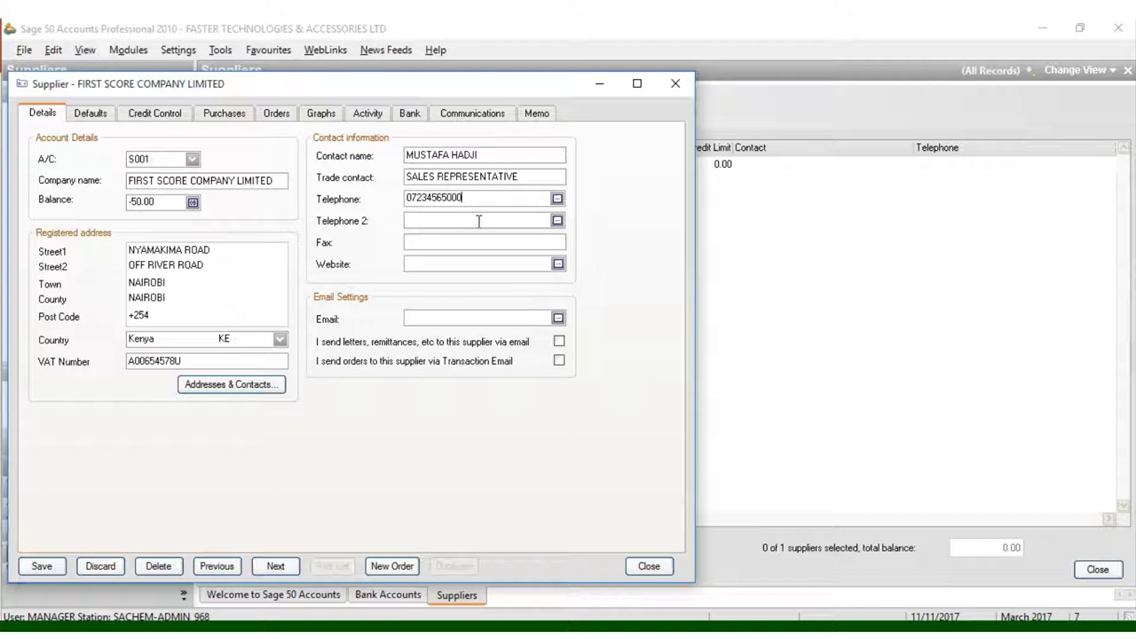
{"action": "left_click", "coordinate": [437, 265]}
{"action": "left_click", "coordinate": [463, 318]}
{"action": "type", "text": "www.sa"}
{"action": "key", "text": "BackSpace"}
{"action": "key", "text": "BackSpace"}
{"action": "type", "text": "firstdscore"}
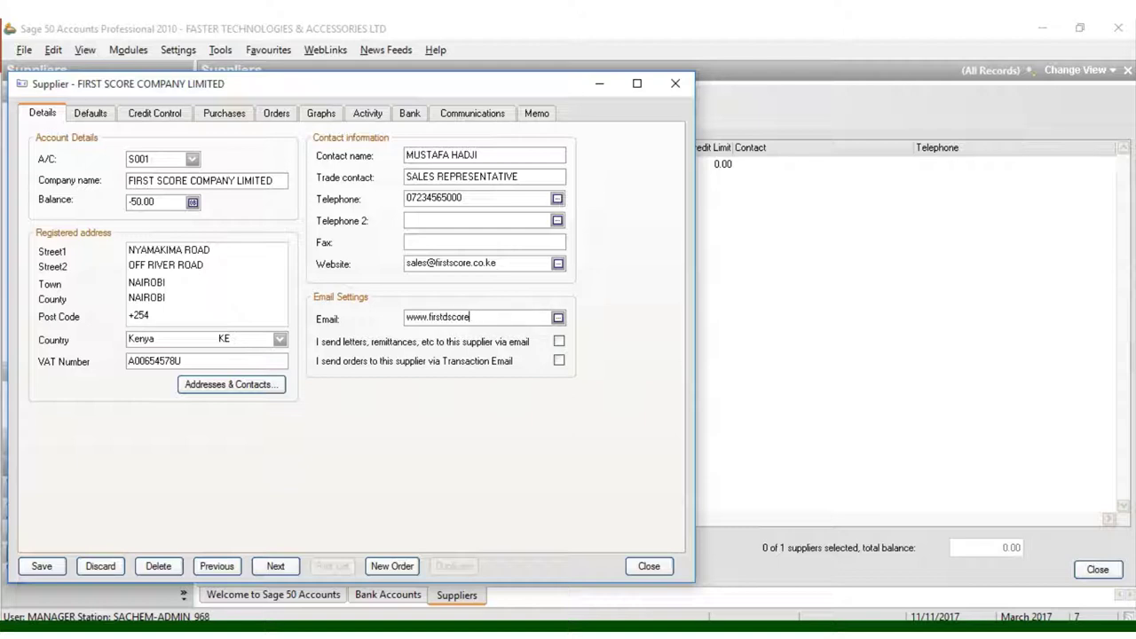
{"action": "type", "text": ".co.ke"}
{"action": "left_click", "coordinate": [147, 117]}
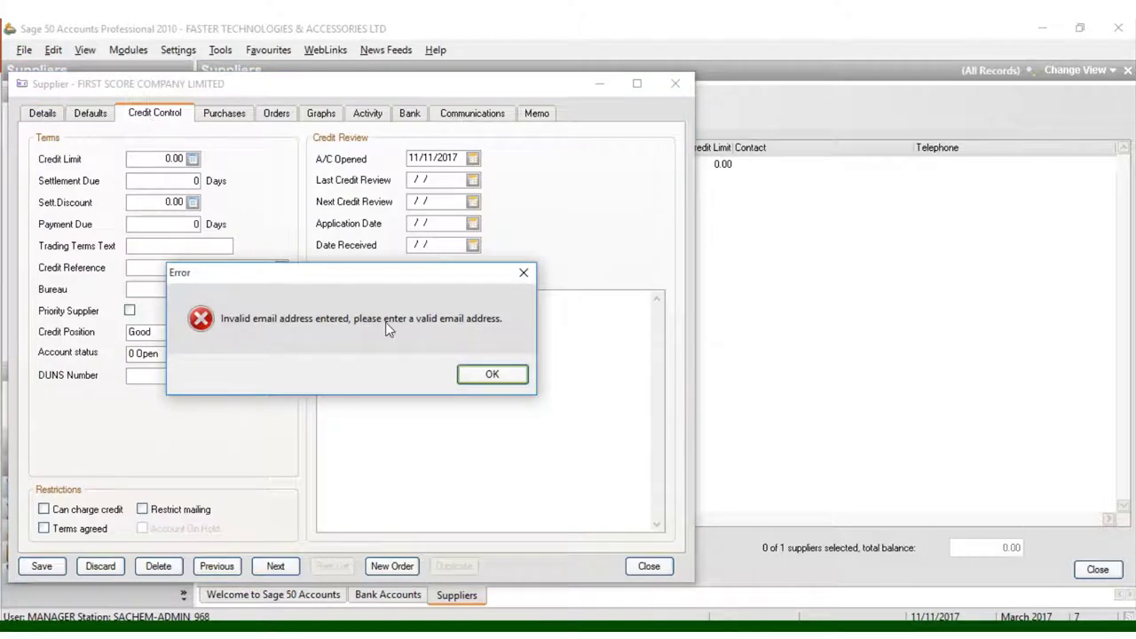
{"action": "left_click", "coordinate": [491, 374]}
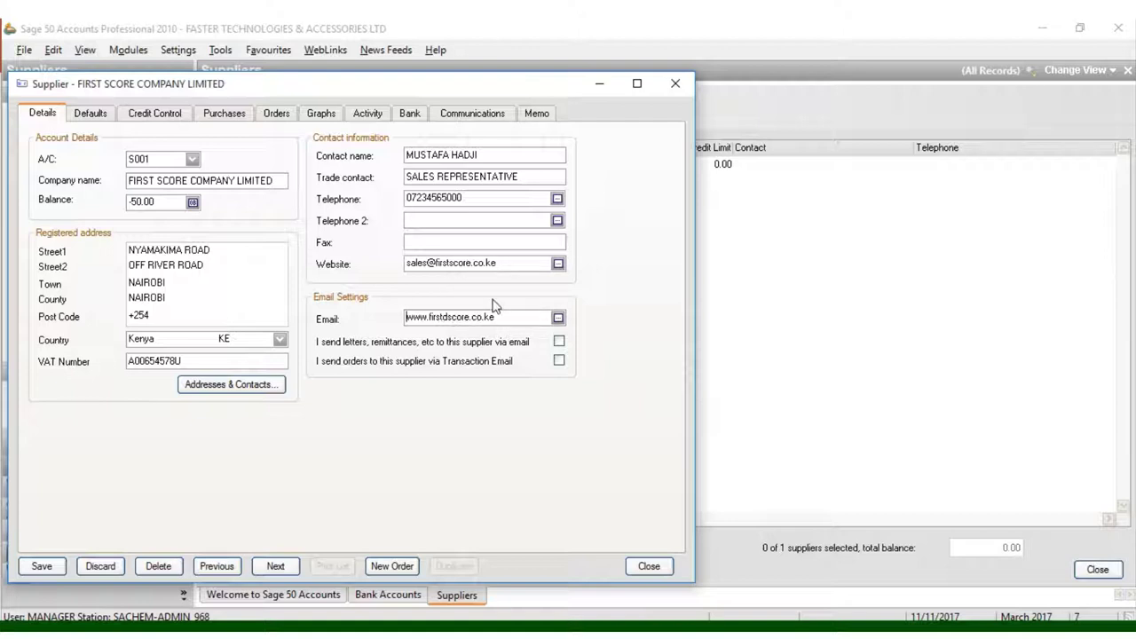
{"action": "left_click", "coordinate": [429, 318]}
{"action": "key", "text": "BackSpace"}
{"action": "key", "text": "BackSpace"}
{"action": "key", "text": "BackSpace"}
{"action": "key", "text": "BackSpace"}
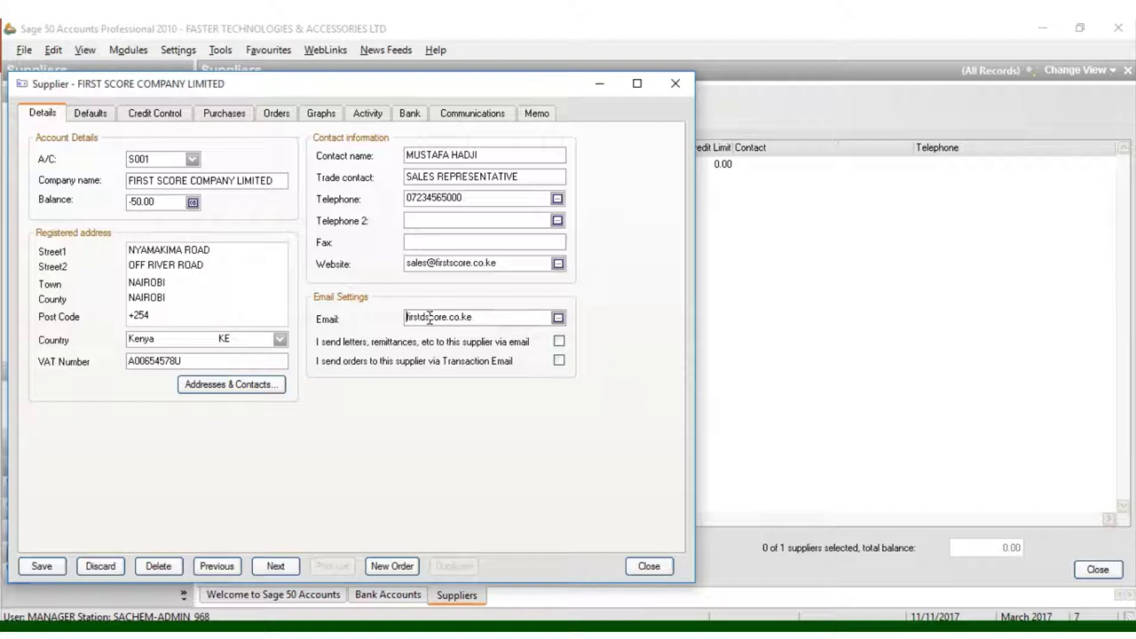
{"action": "type", "text": "sales@"}
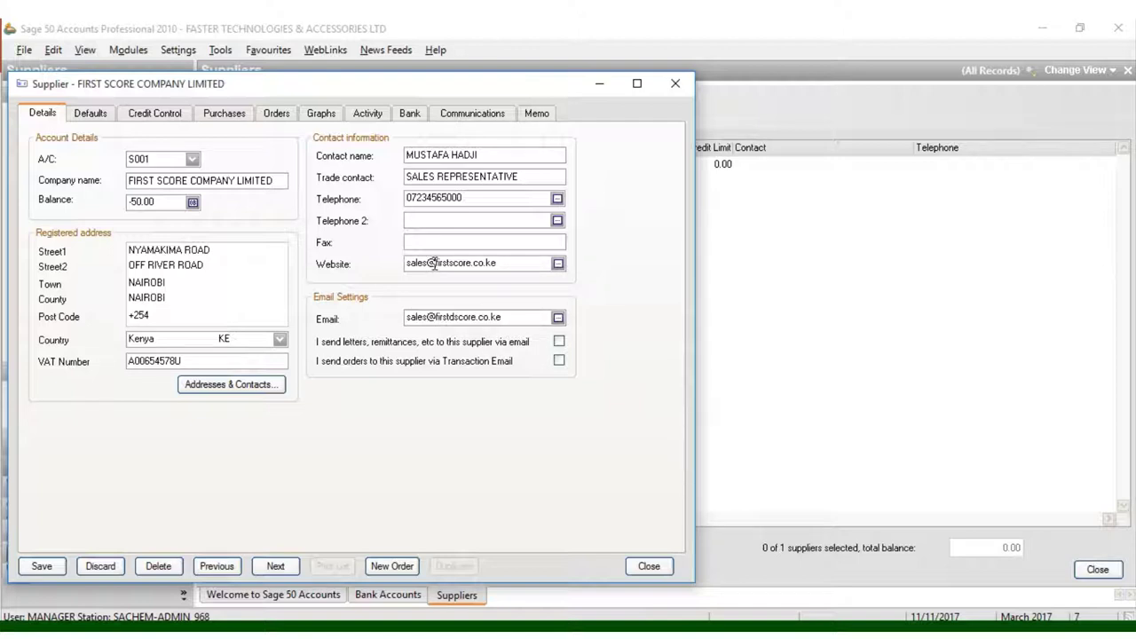
{"action": "left_click_drag", "start_coordinate": [434, 263], "coordinate": [407, 264]}
{"action": "key", "text": "BackSpace"}
{"action": "type", "text": "www."}
Step: Set a 150000 credit limit, settlement due in 10 days, and a 5 settlement discount
{"action": "left_click", "coordinate": [162, 117]}
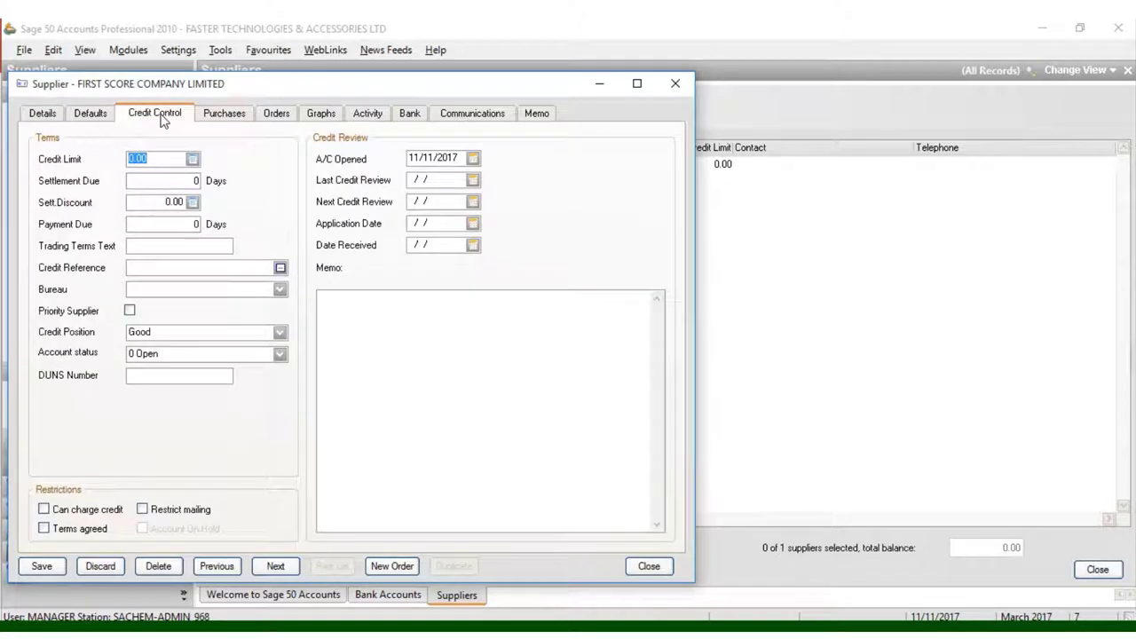
{"action": "type", "text": "150000"}
{"action": "left_click", "coordinate": [174, 182]}
{"action": "type", "text": "10"}
{"action": "left_click", "coordinate": [192, 203]}
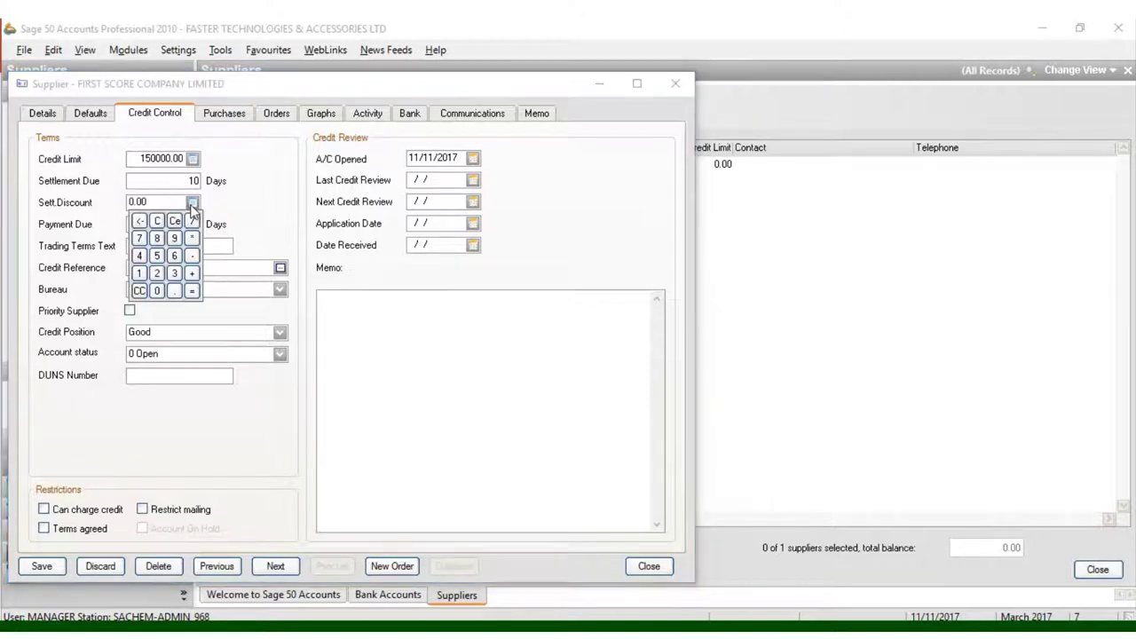
{"action": "left_click", "coordinate": [157, 255]}
{"action": "left_click", "coordinate": [223, 207]}
Step: Set payment due to 30 days, trading terms 'deliver on time', and mark terms agreed
{"action": "left_click", "coordinate": [194, 222]}
{"action": "type", "text": "30"}
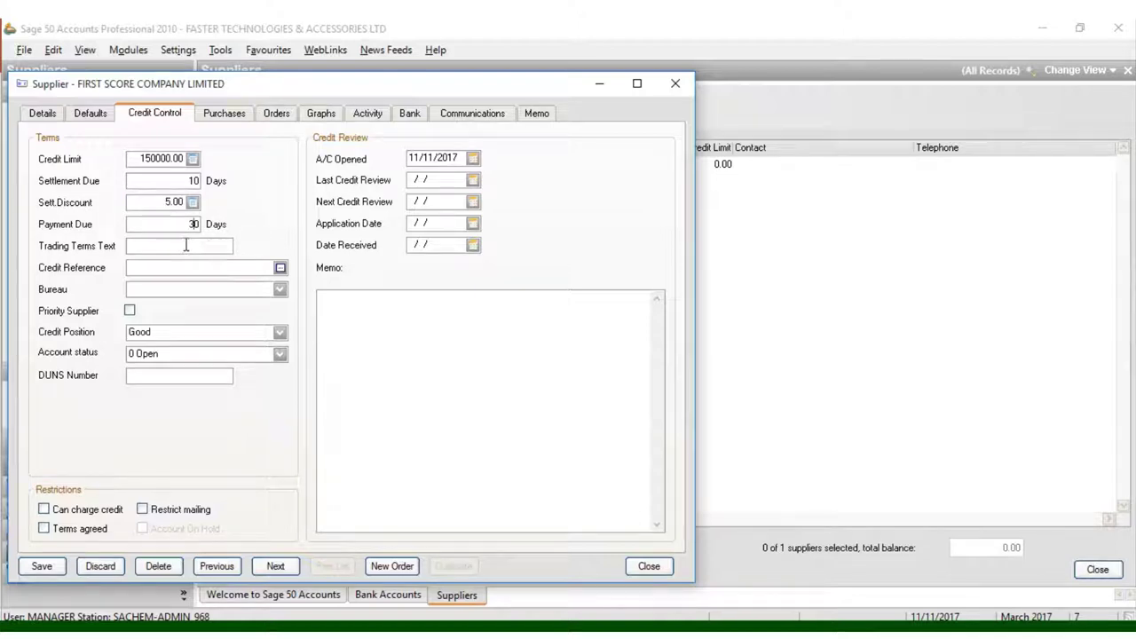
{"action": "type", "text": "deliver on time"}
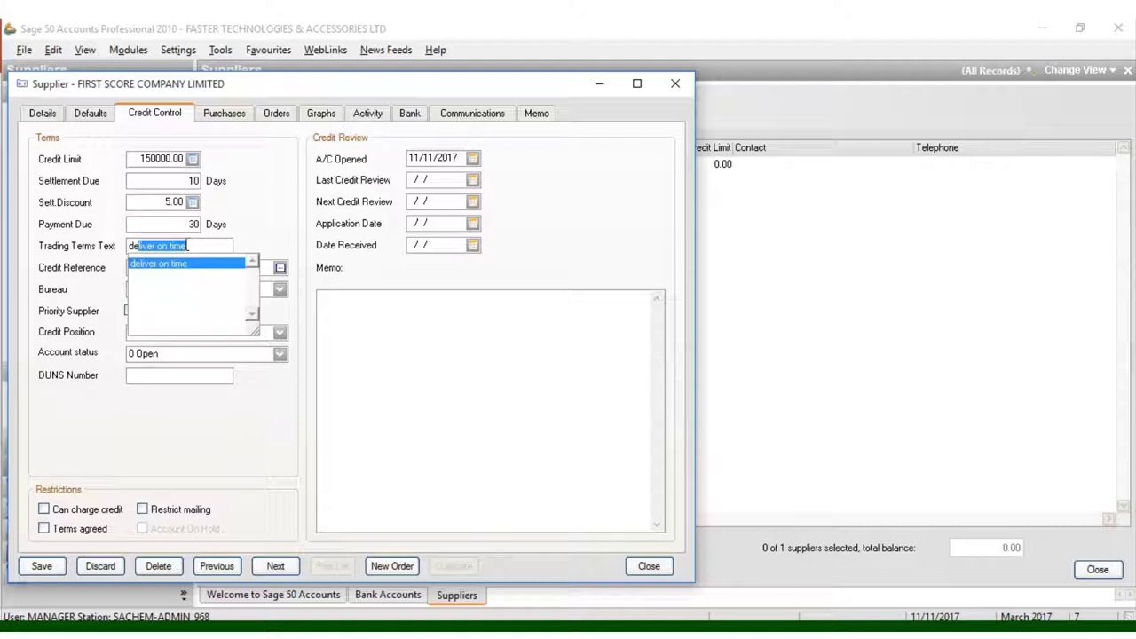
{"action": "left_click", "coordinate": [186, 266]}
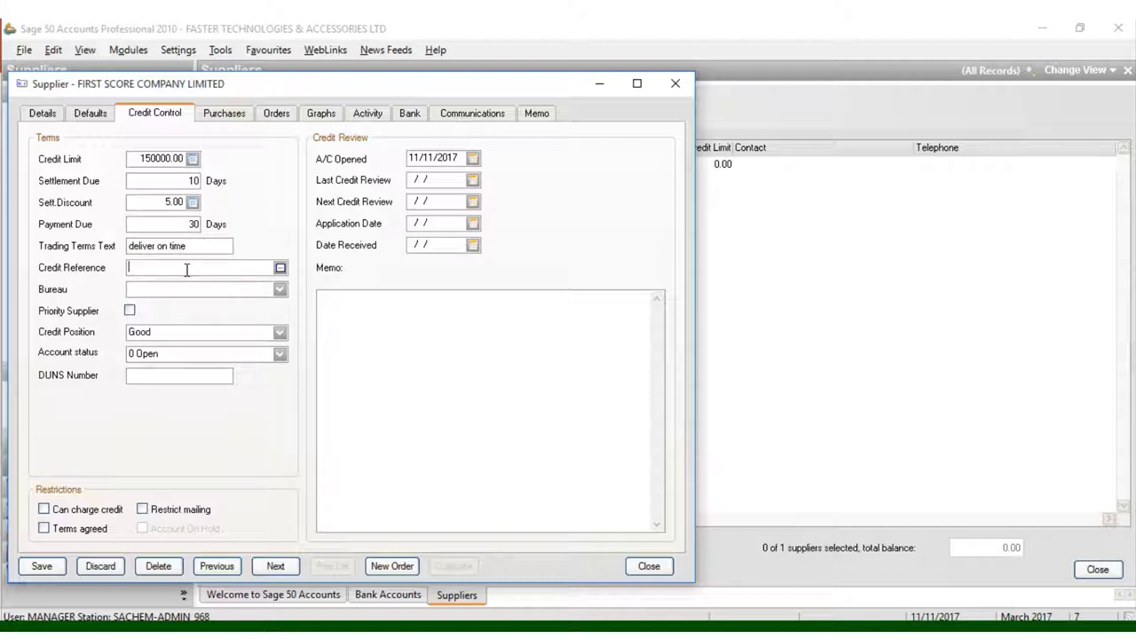
{"action": "left_click", "coordinate": [44, 529]}
Step: Enter KENYA COMMERCIAL BANK(KCB) as the supplier's bank name
{"action": "left_click", "coordinate": [408, 118]}
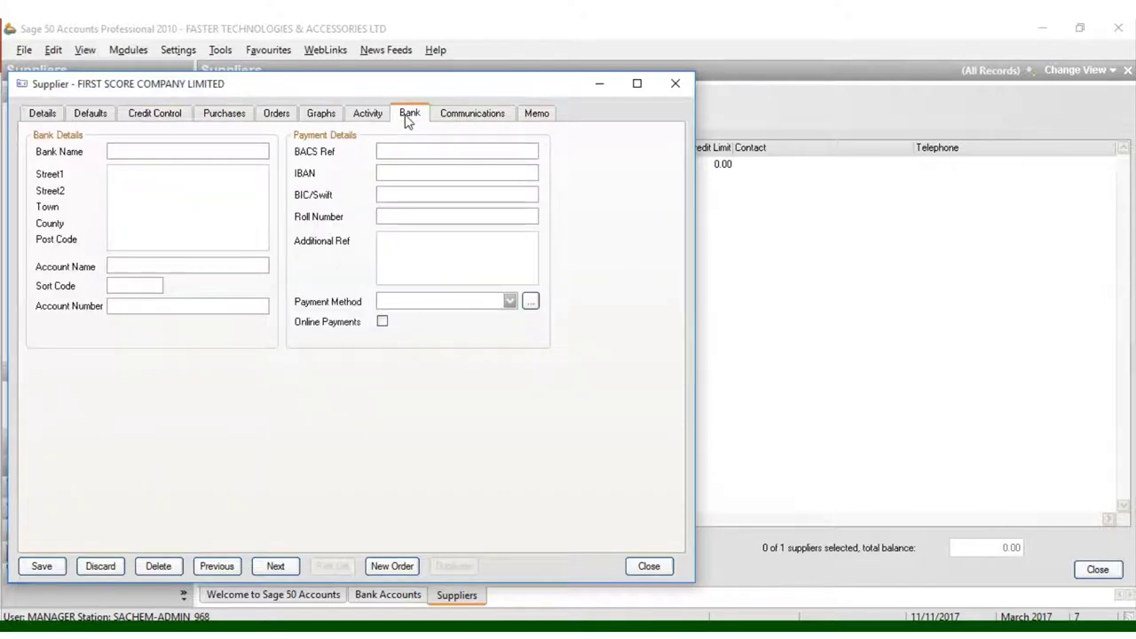
{"action": "type", "text": "KENYA COMMERCI"}
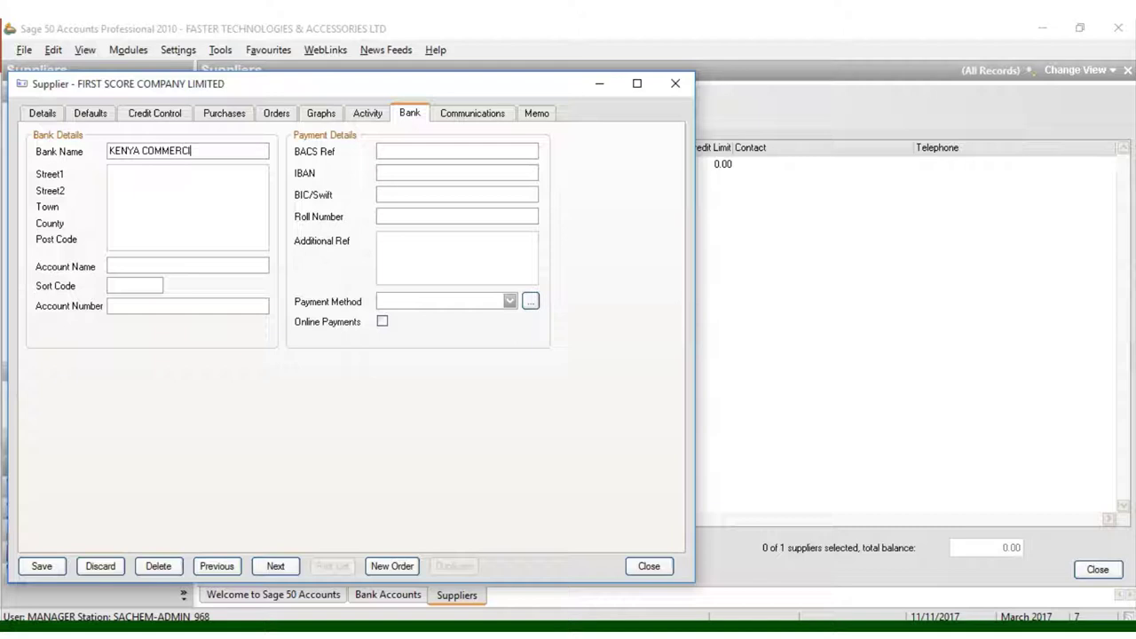
{"action": "type", "text": "AL BANK(KCB)"}
Step: Fill the bank's street lines: a MOI street line and OFF MFANGANO STREET
{"action": "left_click", "coordinate": [194, 196]}
{"action": "left_click", "coordinate": [164, 171]}
{"action": "type", "text": "K"}
{"action": "key", "text": "BackSpace"}
{"action": "type", "text": "MOI AV"}
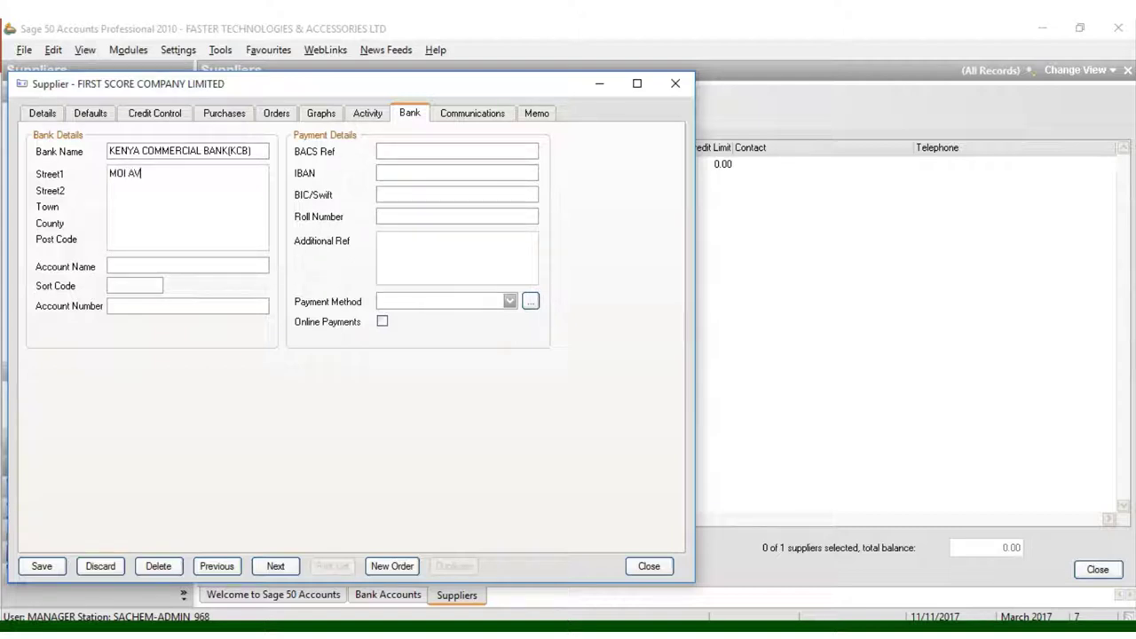
{"action": "type", "text": "E"}
{"action": "left_click", "coordinate": [139, 193]}
{"action": "type", "text": "OFF MFANGA"}
{"action": "key", "text": "BackSpace"}
{"action": "key", "text": "BackSpace"}
{"action": "key", "text": "BackSpace"}
{"action": "type", "text": "GANO STREET"}
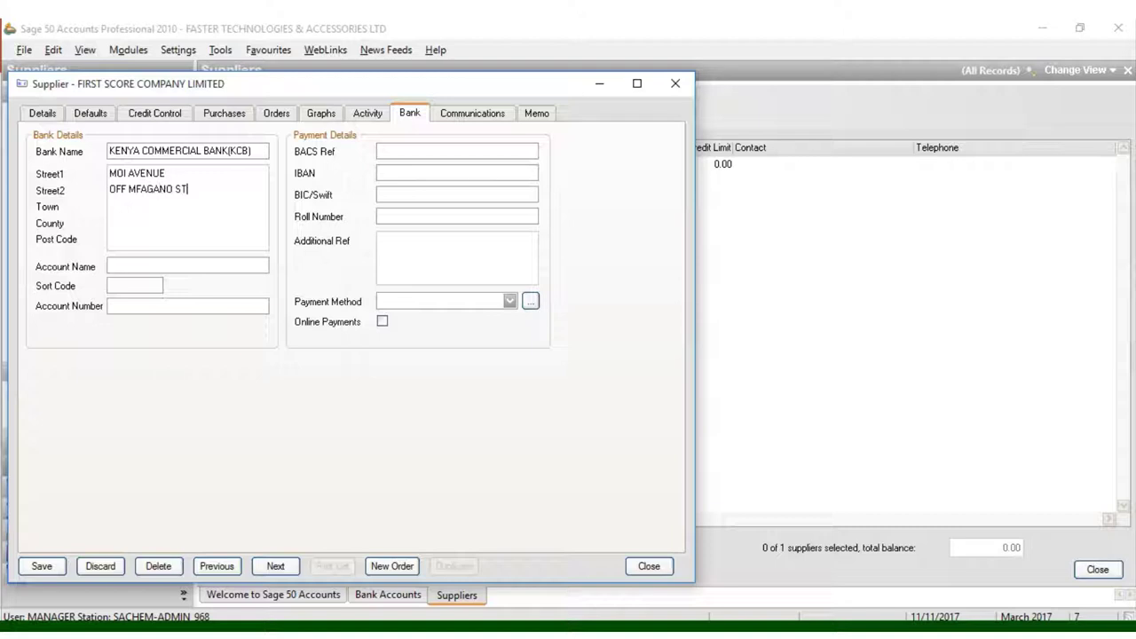
Step: Enter the bank's town CBD, county NAIROBI and post code +254
{"action": "left_click", "coordinate": [129, 204]}
{"action": "type", "text": "CBD"}
{"action": "type", "text": "NAIROBI"}
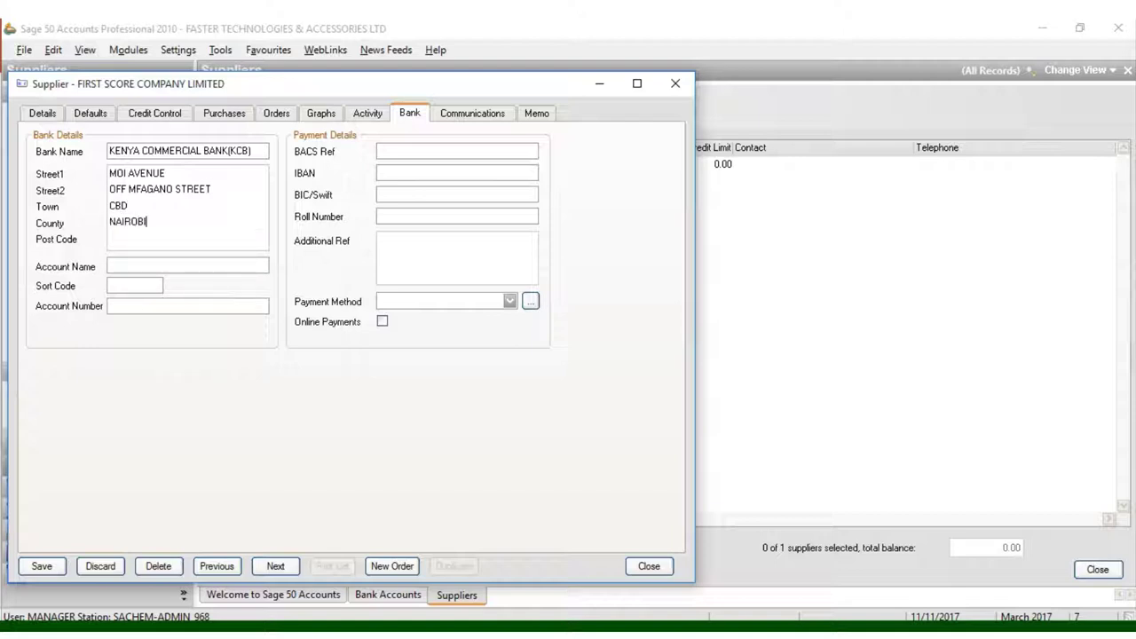
{"action": "left_click", "coordinate": [124, 242]}
{"action": "type", "text": "+254"}
Step: Enter account name FIRST SCORE CO. LTD and the account number, and choose Cheque payment
{"action": "left_click", "coordinate": [121, 267]}
{"action": "type", "text": "FIRST SCORE CO. "}
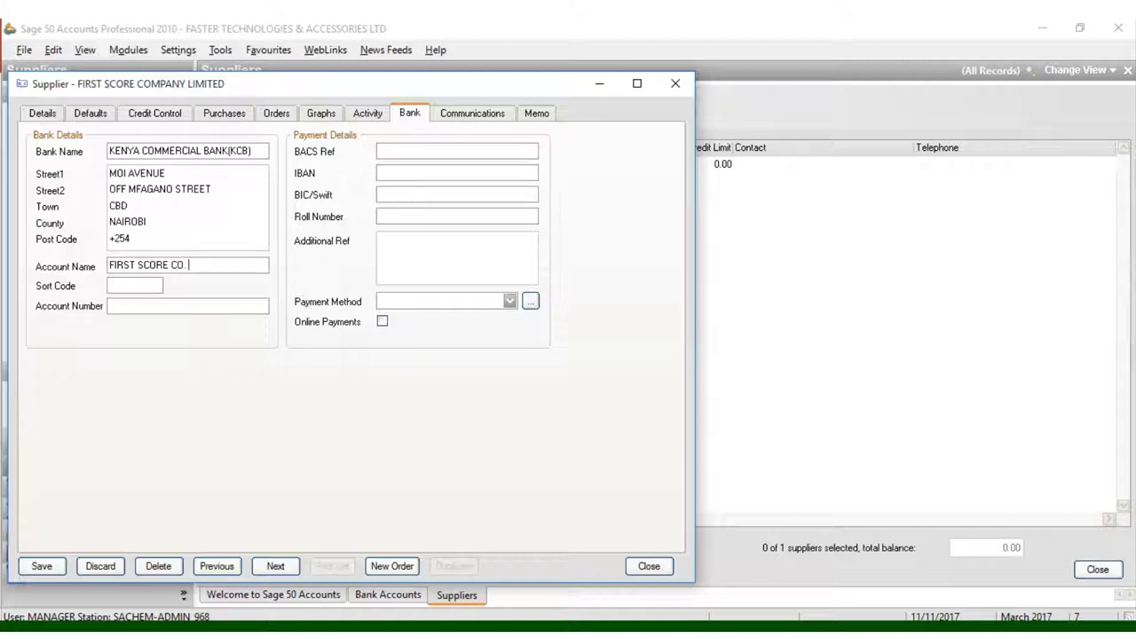
{"action": "type", "text": "LTD"}
{"action": "left_click", "coordinate": [140, 306]}
{"action": "type", "text": "-09"}
{"action": "key", "text": "BackSpace"}
{"action": "key", "text": "BackSpace"}
{"action": "key", "text": "BackSpace"}
{"action": "left_click", "coordinate": [510, 302]}
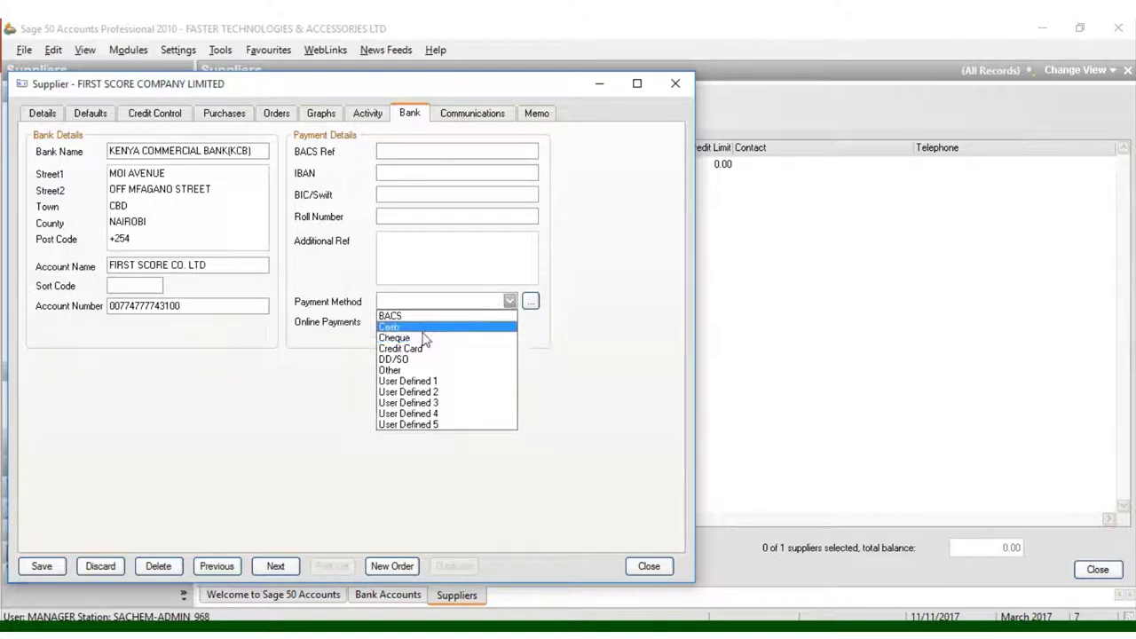
{"action": "left_click", "coordinate": [425, 338]}
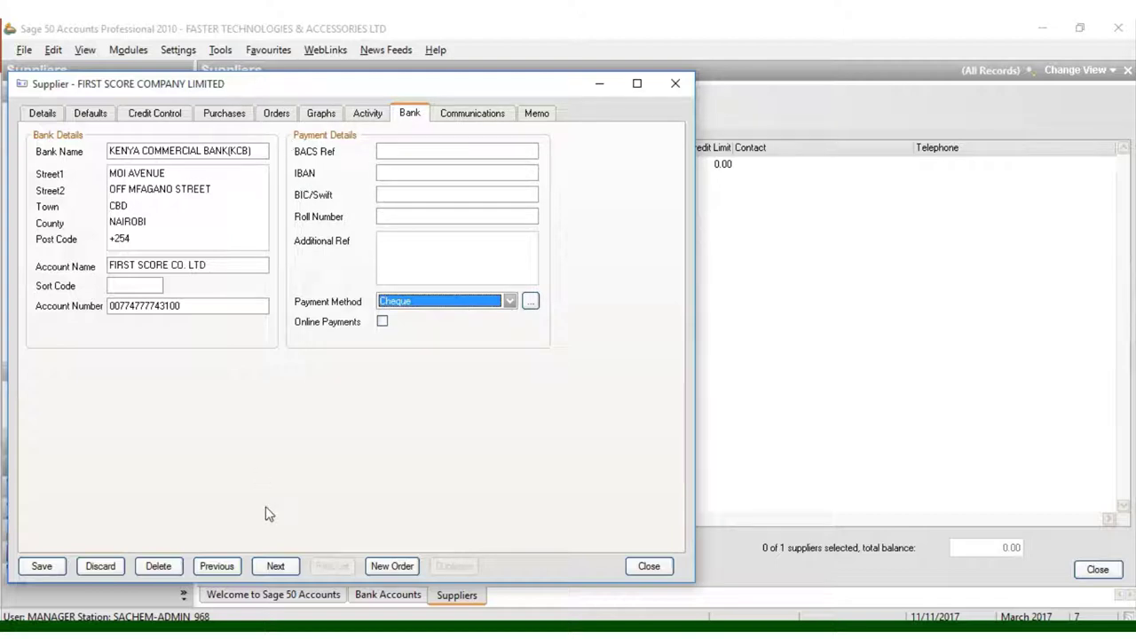
Step: Save supplier S001, then reopen it via Edit Record and view its Bank tab
{"action": "left_click", "coordinate": [42, 568]}
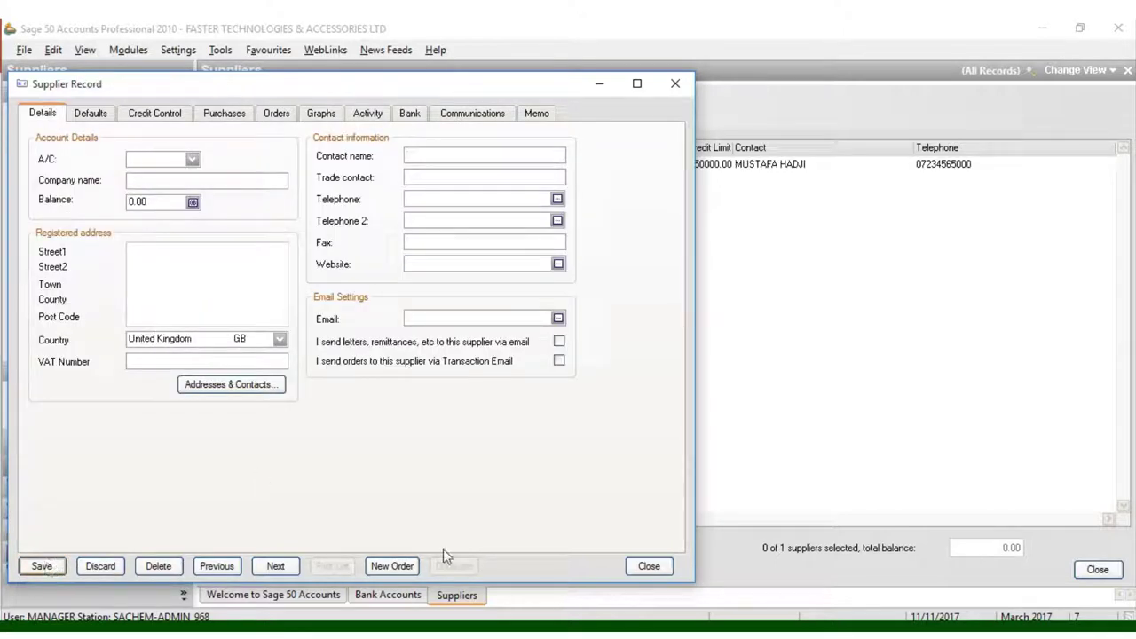
{"action": "left_click", "coordinate": [664, 565]}
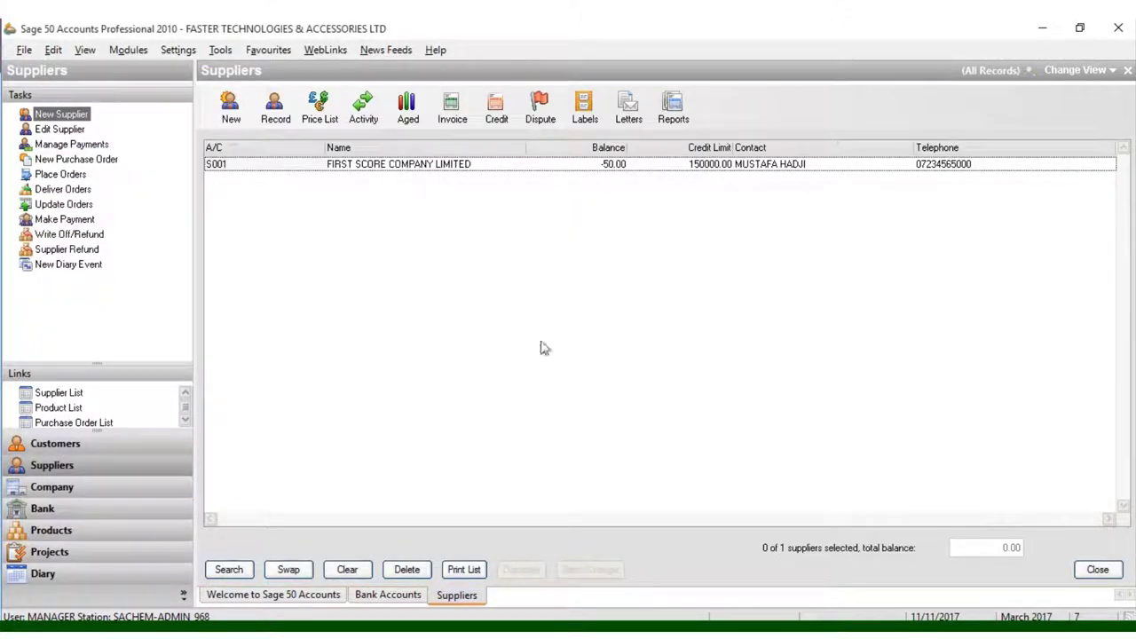
{"action": "left_click", "coordinate": [413, 170]}
{"action": "right_click", "coordinate": [412, 170]}
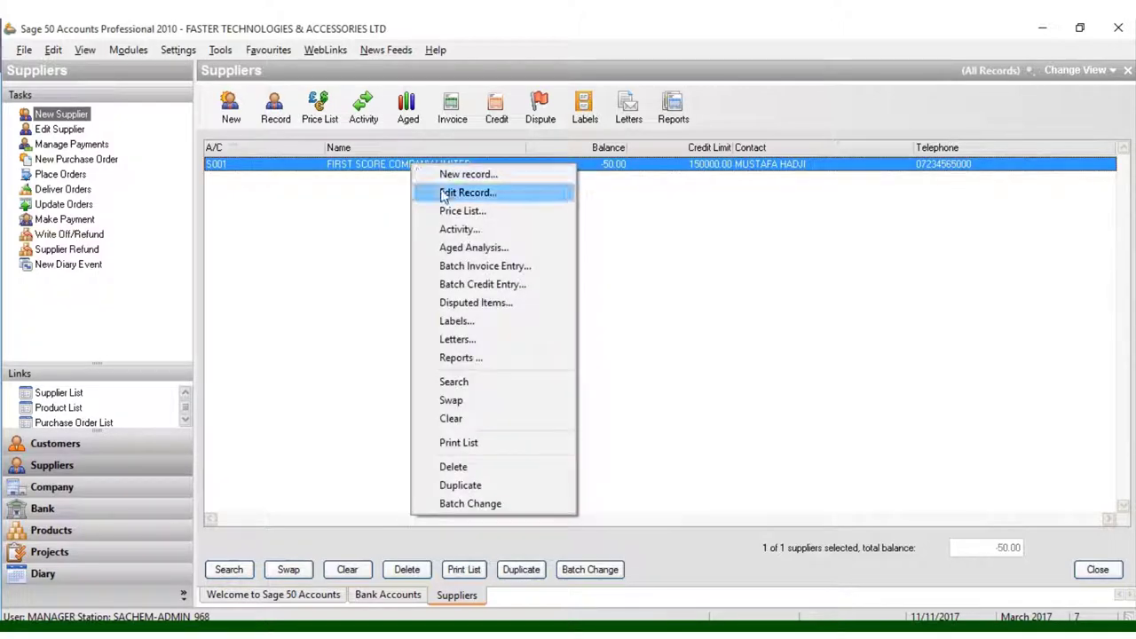
{"action": "left_click", "coordinate": [444, 194]}
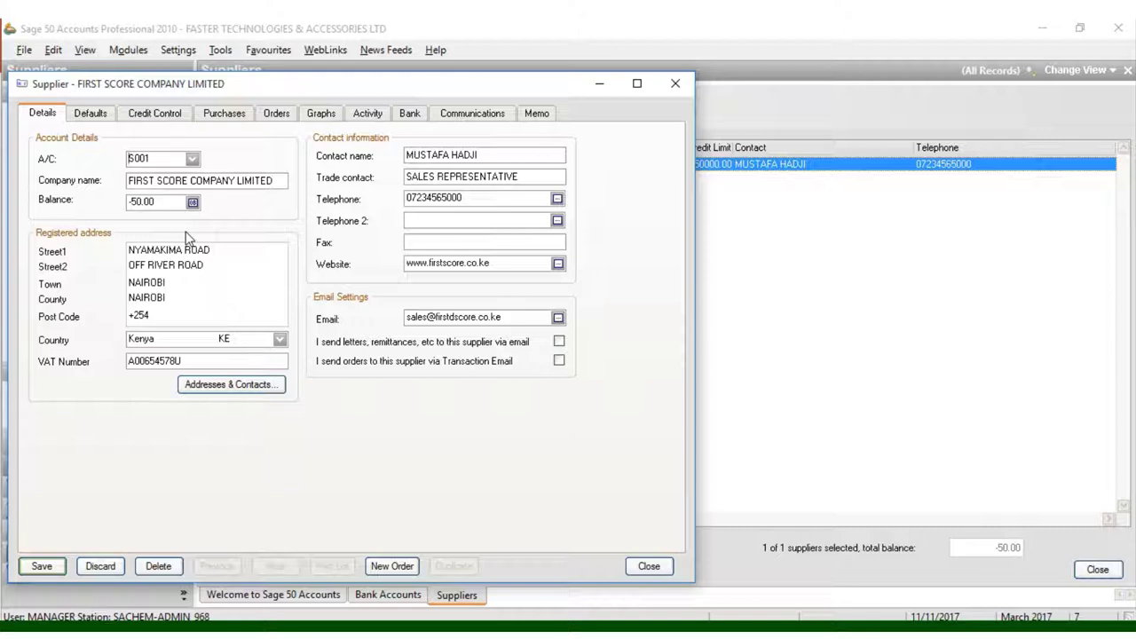
{"action": "left_click", "coordinate": [407, 116]}
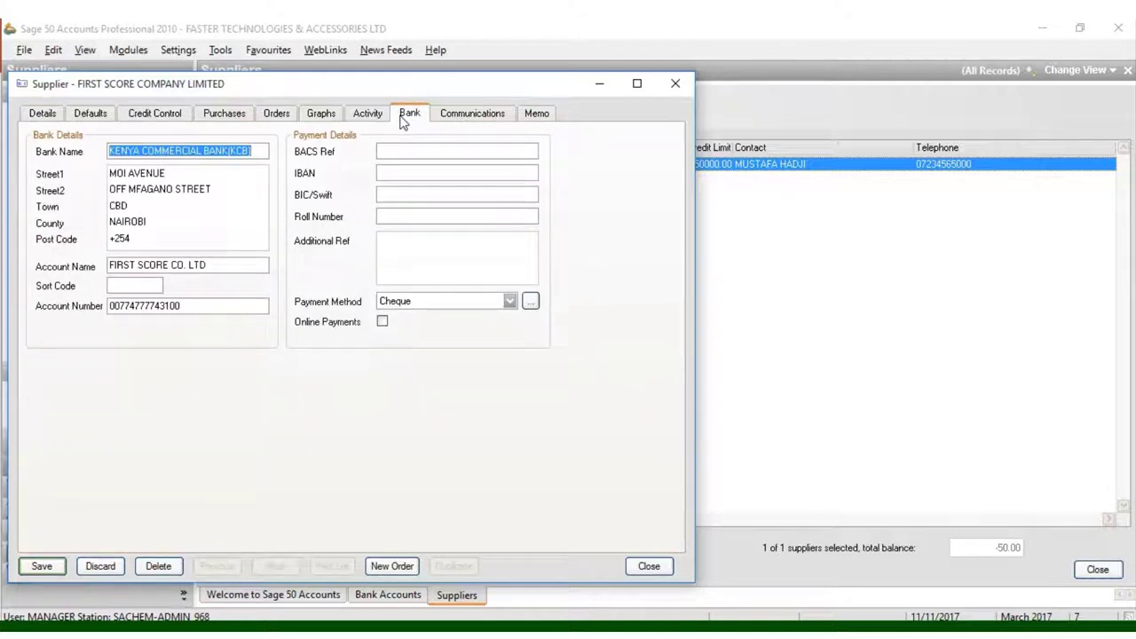